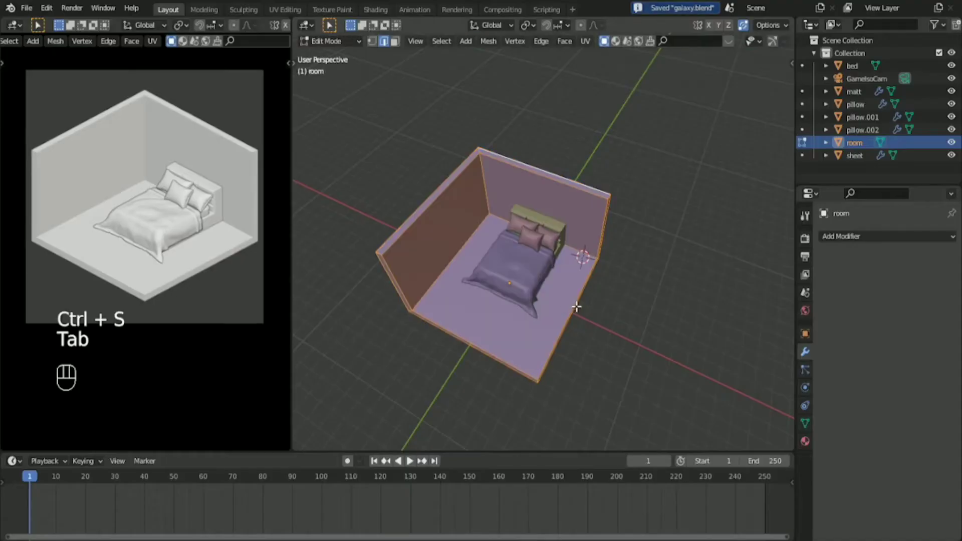
- In top view with X-ray, move the room's right-side vertices 1 m along X
key(grave)
click(577, 168)
key(1)
key(alt+z)
drag(581, 197, 625, 396)
key(g)
key(x)
key(KP_1)
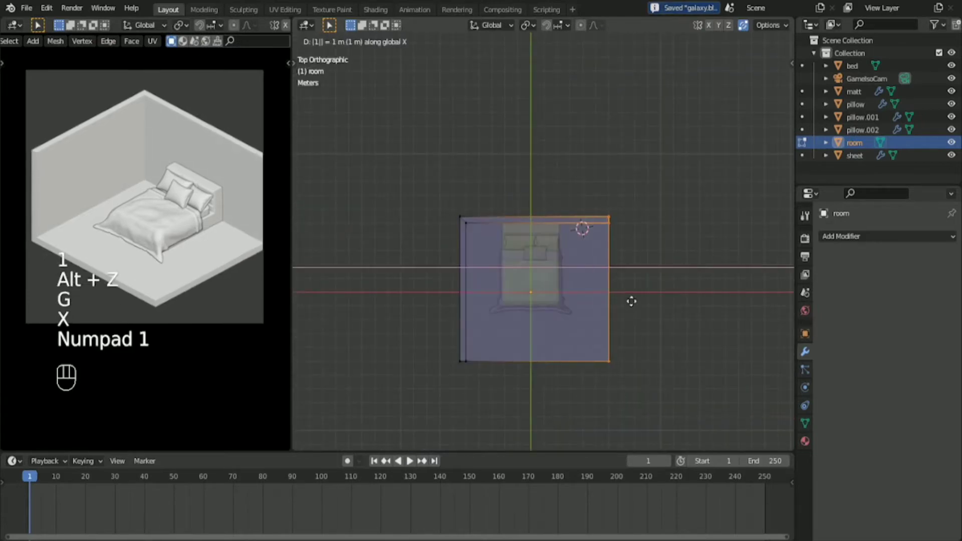
right_click(631, 301)
key(g)
key(x)
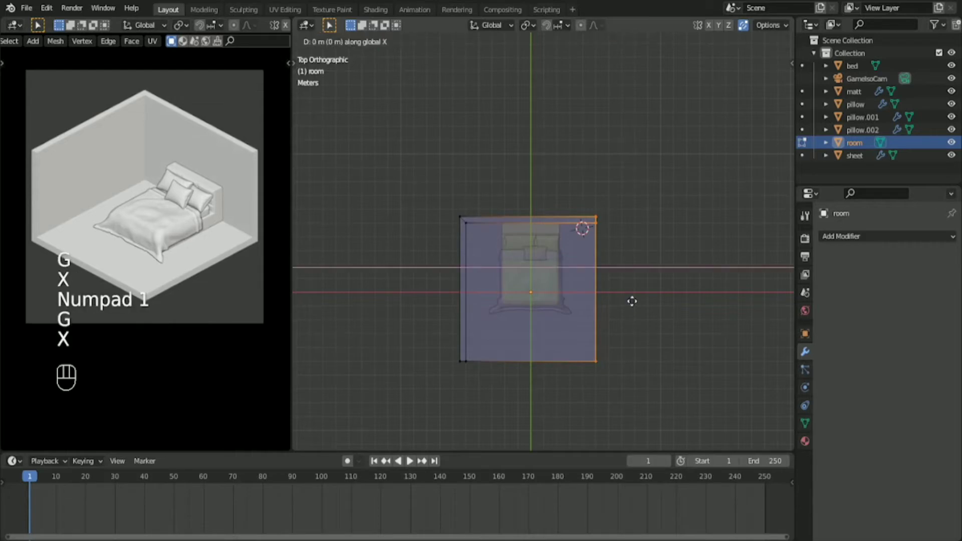
key(KP_1)
key(KP_Enter)
- Move the room's bottom-edge vertices -1 m along Y
key(Tab)
middle_drag(577, 308, 530, 339)
key(alt+z)
key(grave)
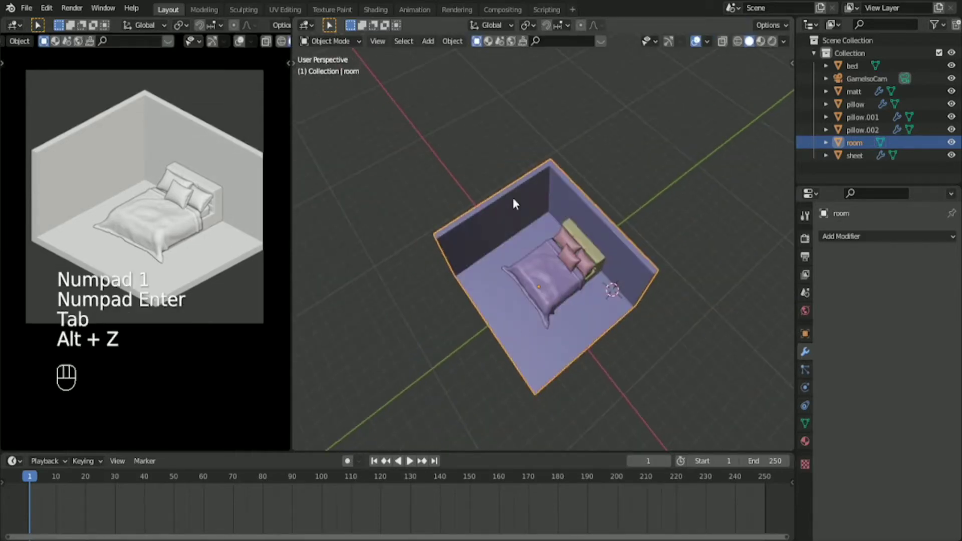
key(alt+z)
key(Tab)
drag(476, 311, 681, 369)
key(g)
key(y)
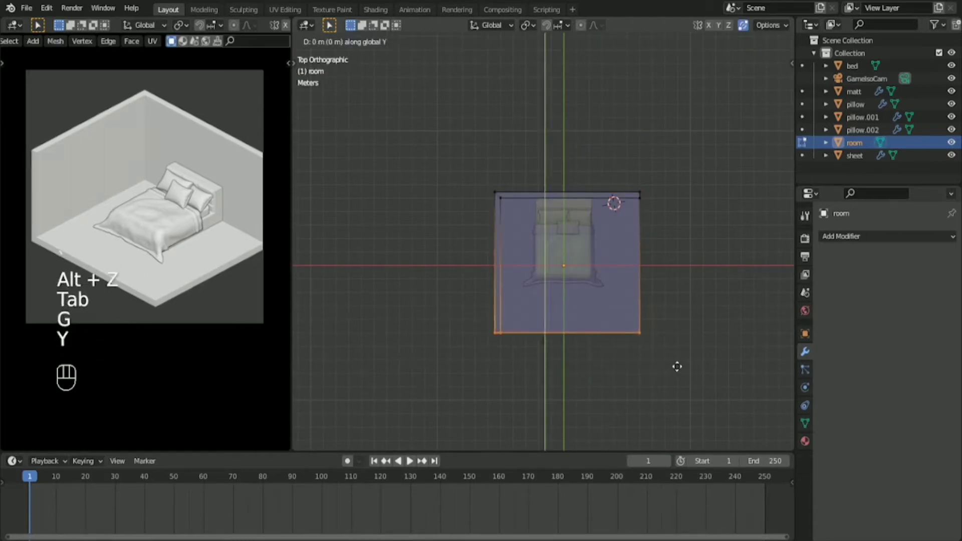
key(KP_1)
key(minus)
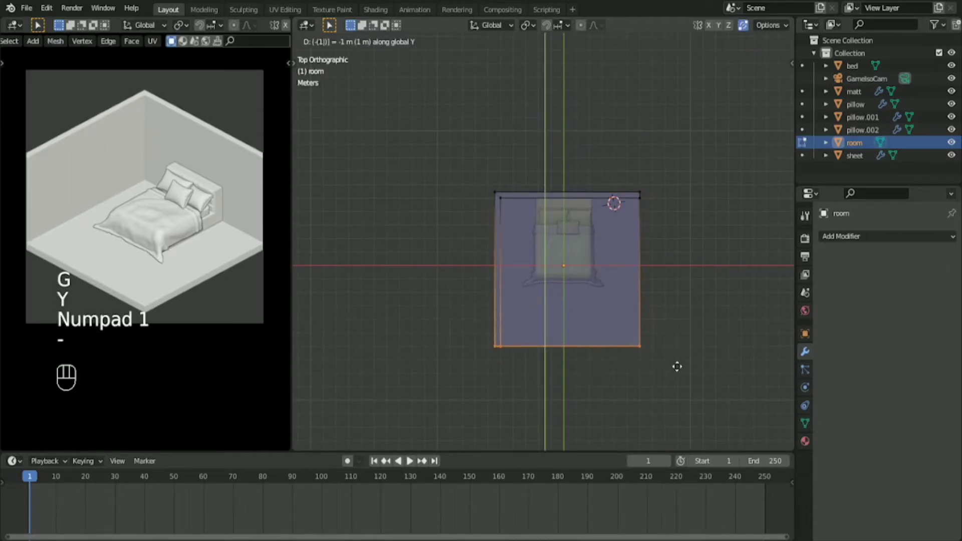
key(KP_Enter)
- Return to Object Mode, save galaxy.blend and turn X-ray off
key(Tab)
middle_drag(585, 336, 554, 302)
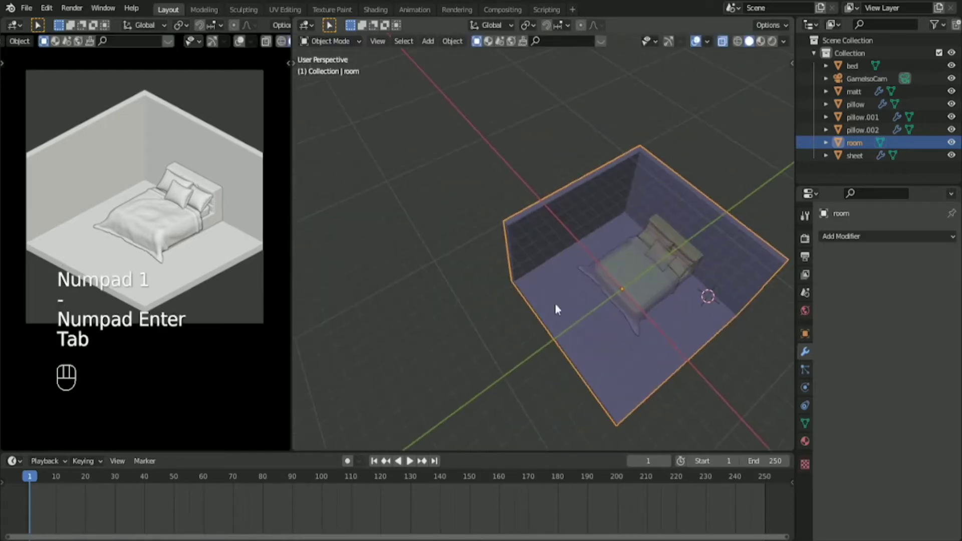
key(ctrl+s)
key(alt+z)
key(alt+z)
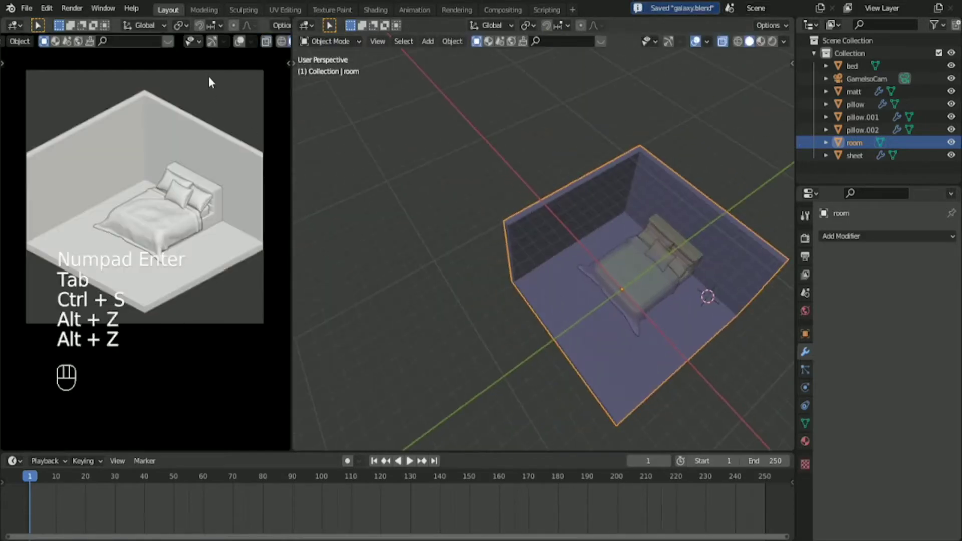
- Raise the GameIsoCam camera's Orthographic Scale to 16.773 and save the file
click(867, 79)
scroll(614, 225, down, 6)
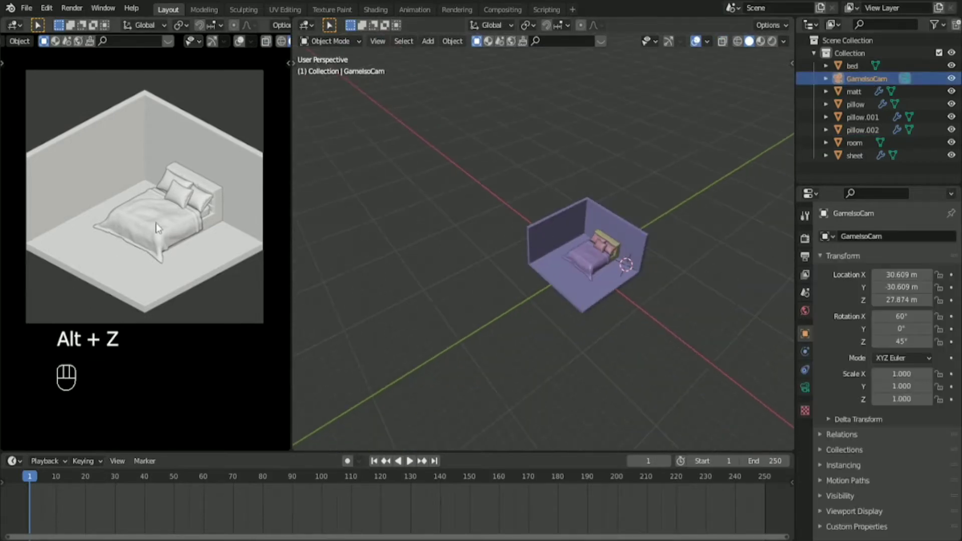
click(804, 387)
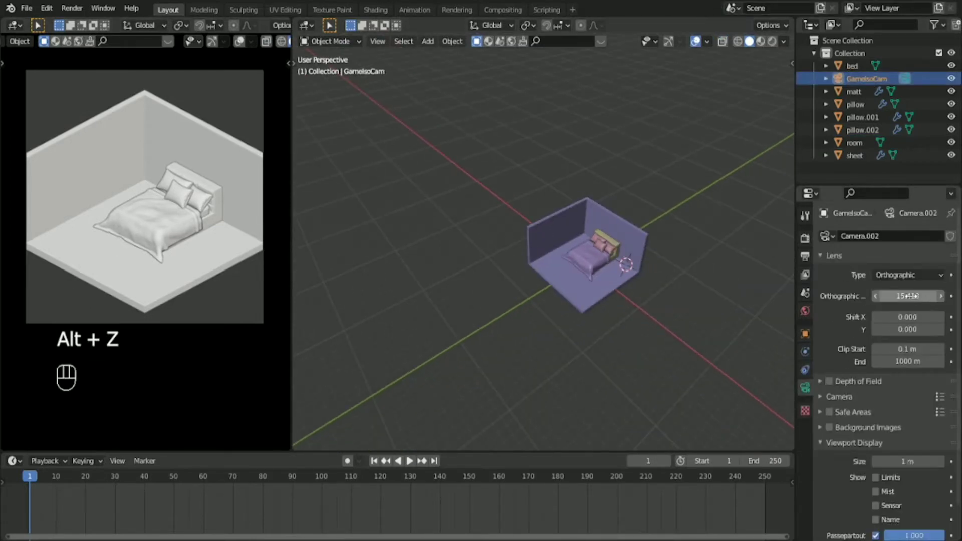
shift+drag(908, 295, 927, 295)
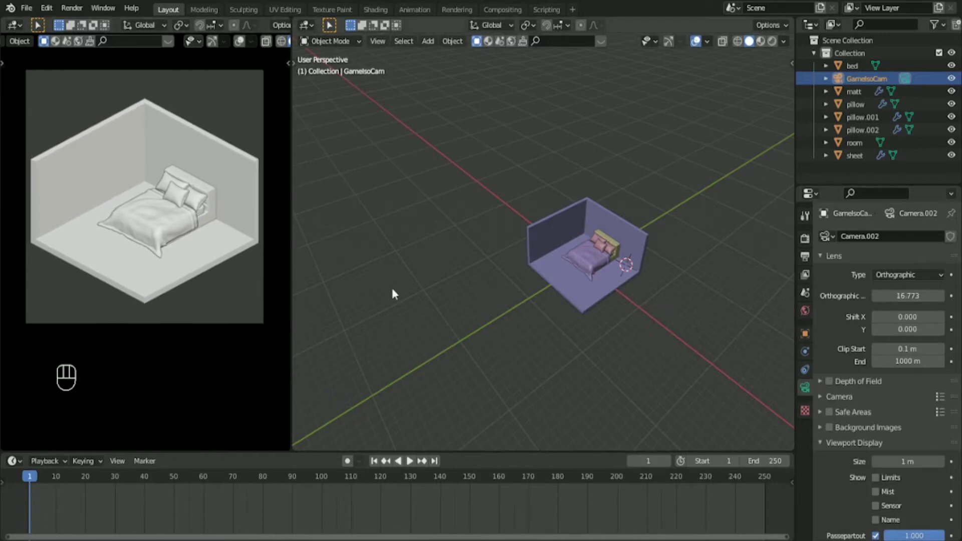
scroll(532, 254, up, 5)
shift+middle_drag(584, 273, 521, 288)
middle_drag(538, 301, 577, 248)
key(ctrl+s)
scroll(624, 291, up, 2)
- Add a cube, name it 'small cabinet' and save the file
key(shift+a)
mouse_move(579, 245)
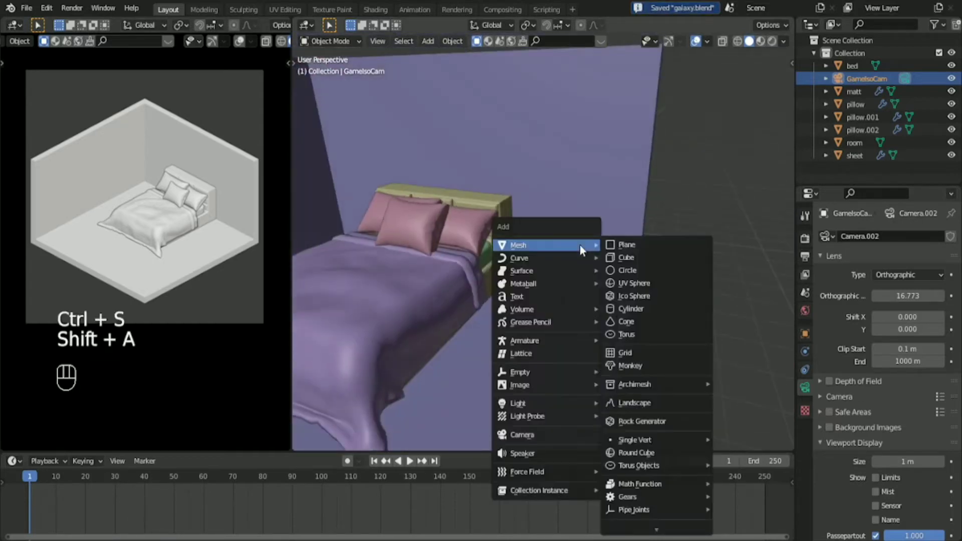
click(624, 259)
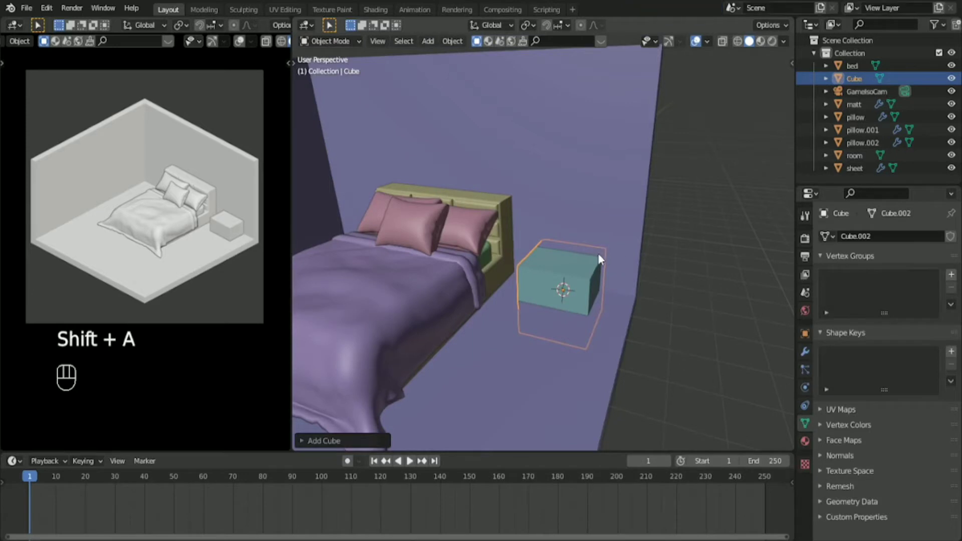
key(F2)
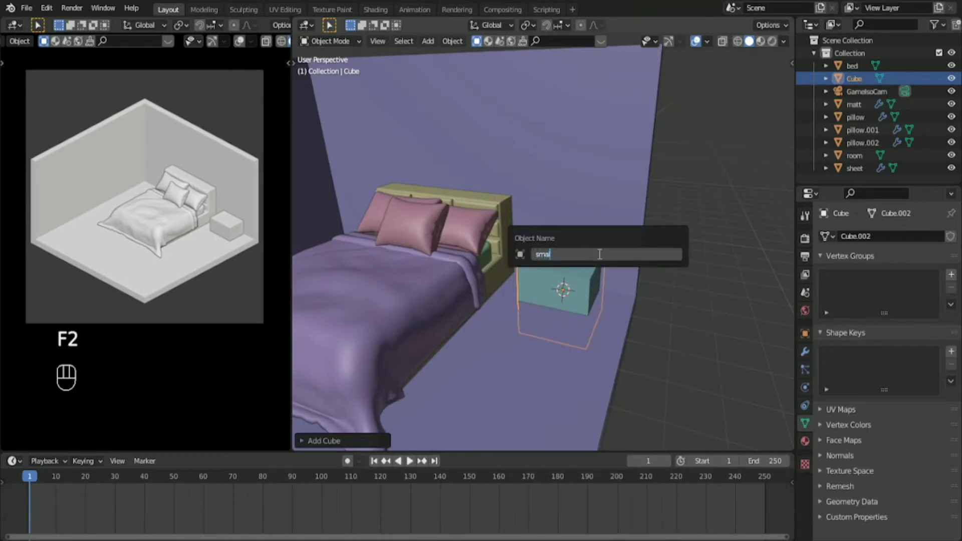
key(Return)
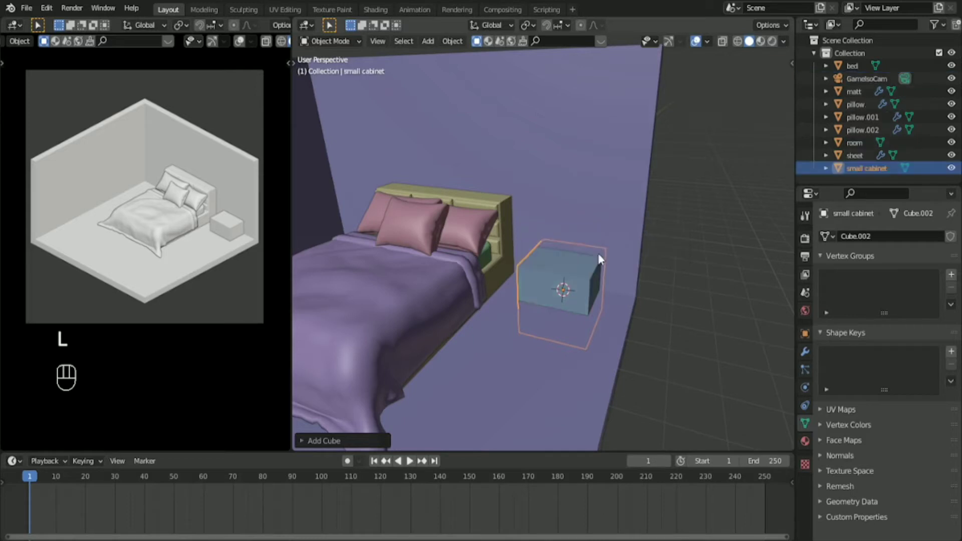
key(ctrl+s)
- Move the cabinet 0.6 m along Y, then snap it up onto the floor in front view
key(grave)
click(599, 231)
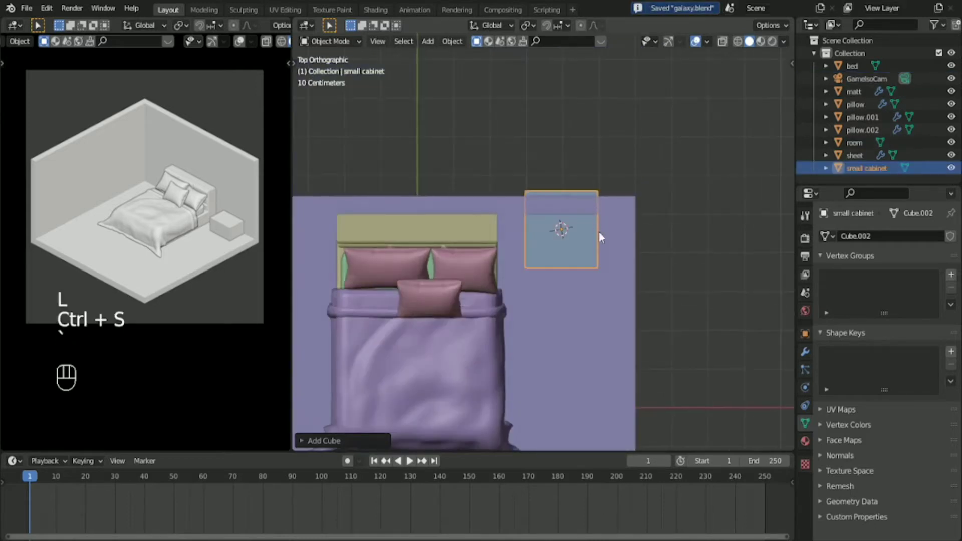
key(g)
key(y)
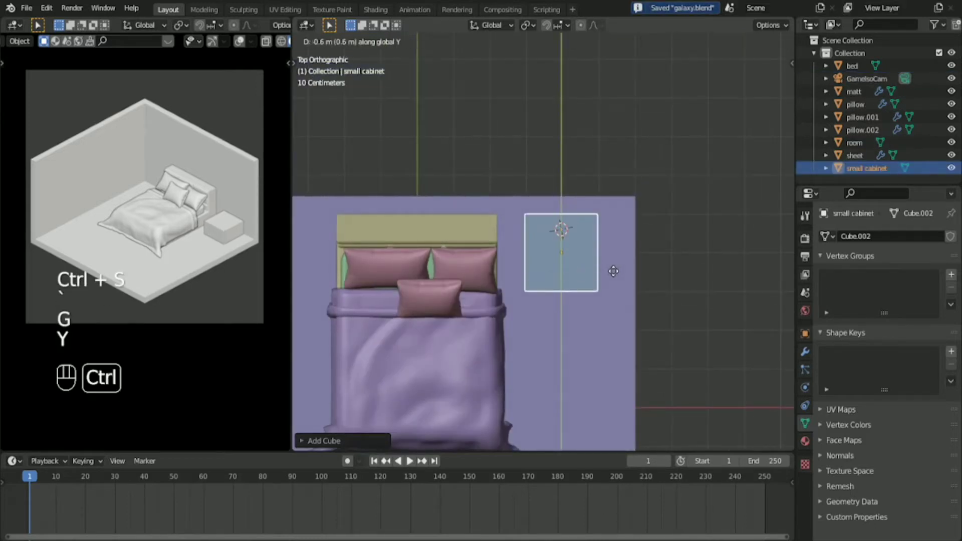
ctrl+click(613, 271)
key(s)
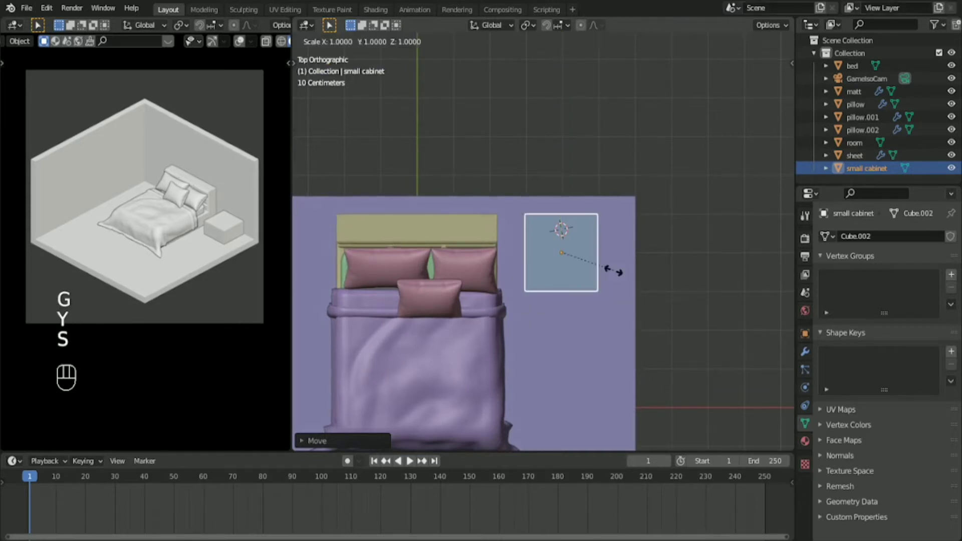
right_click(612, 271)
key(grave)
click(517, 177)
key(g)
key(ctrl)
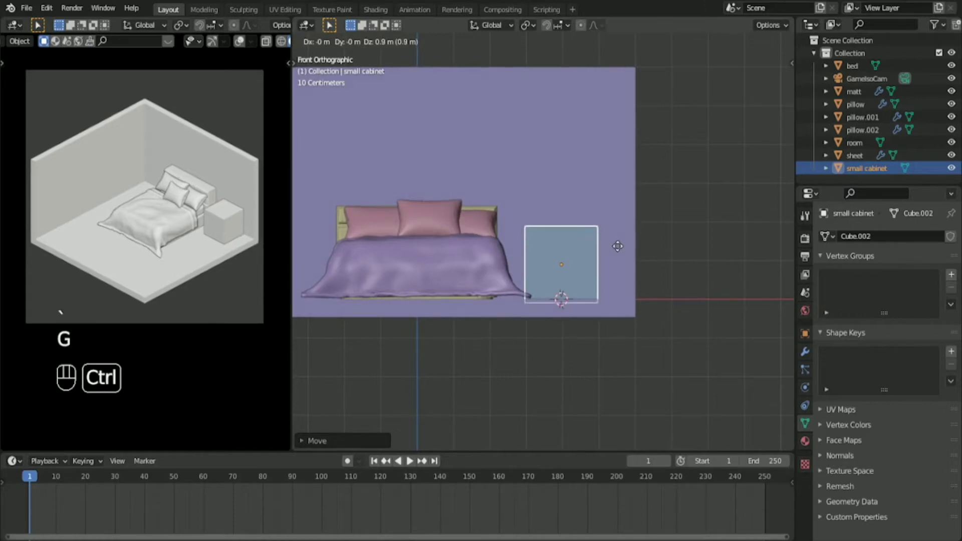
ctrl+click(619, 245)
middle_drag(617, 243, 702, 307)
- Scale the cabinet wider along X, shorter along Z, then narrower along X
key(KP_7)
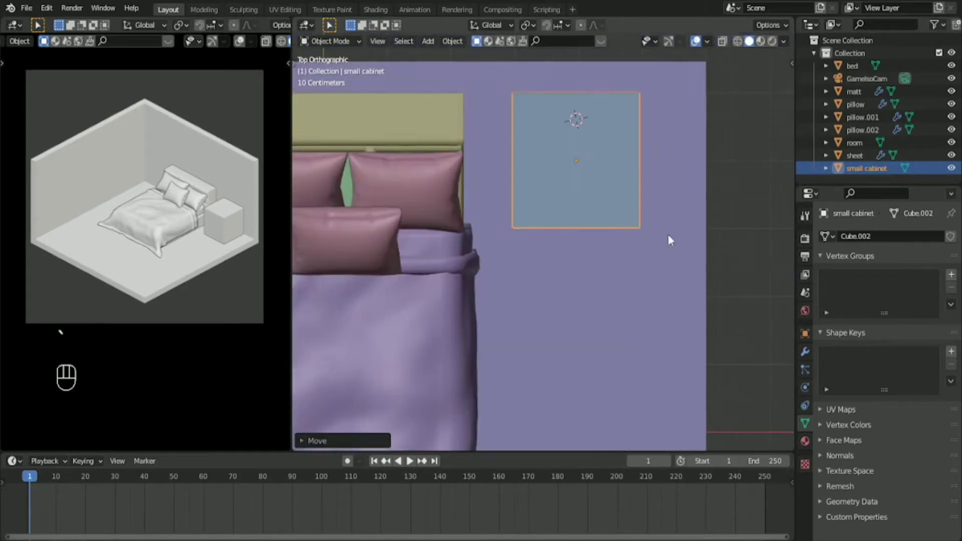
scroll(668, 233, down, 1)
key(s)
key(x)
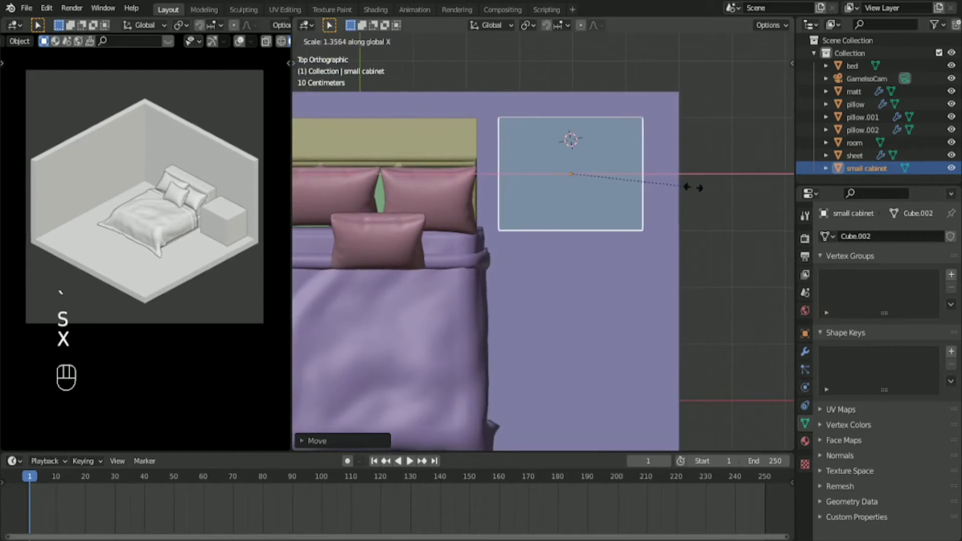
click(686, 186)
key(grave)
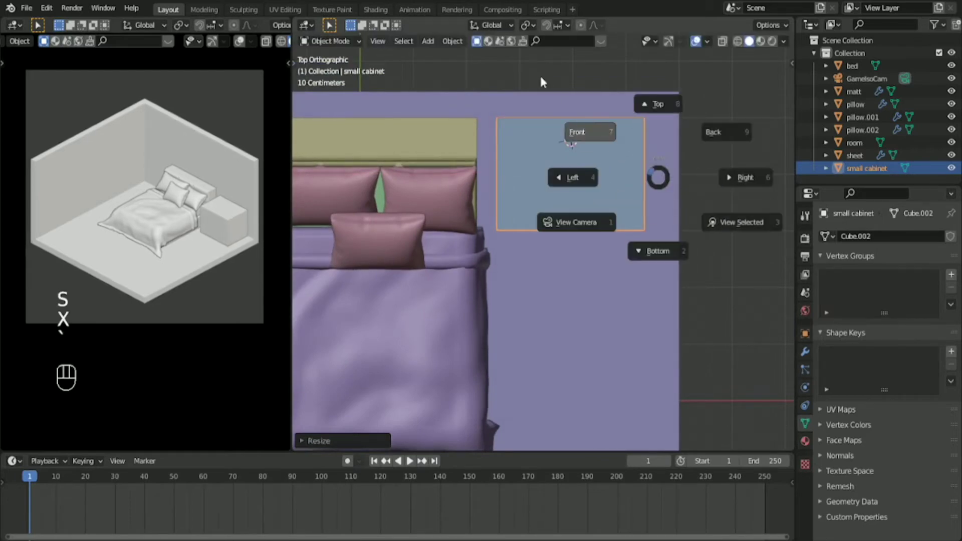
click(538, 77)
key(s)
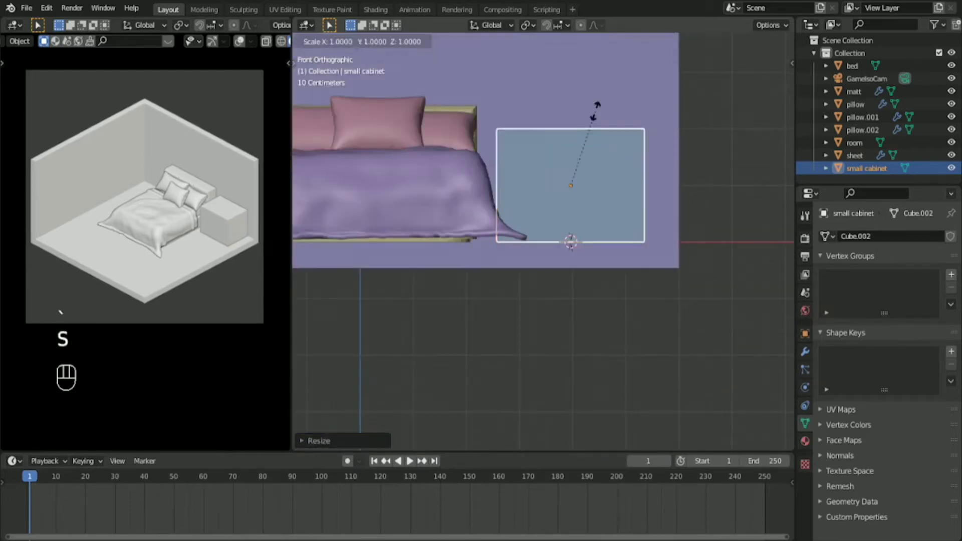
key(z)
click(591, 100)
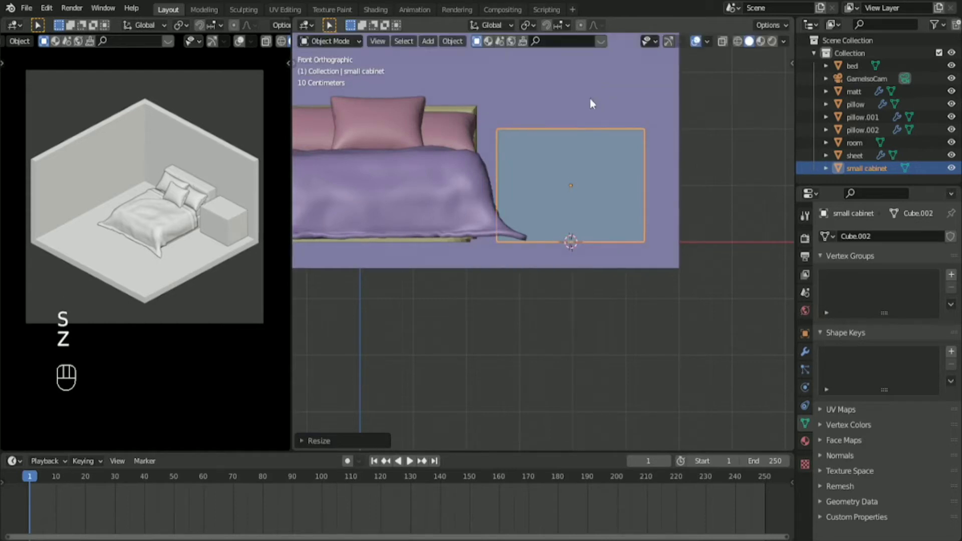
key(s)
key(x)
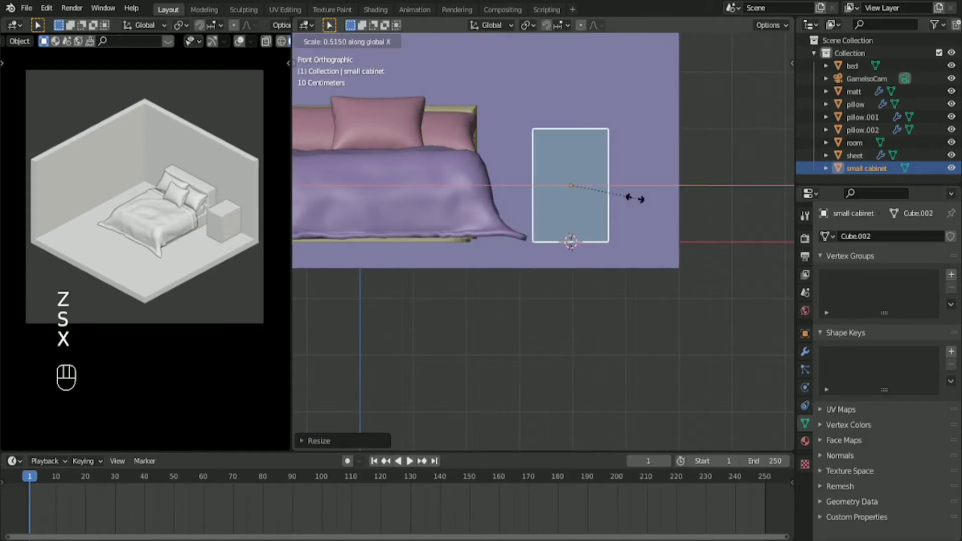
click(644, 199)
- Make the cabinet shallower along Y, move it toward the back wall, and save
key(grave)
key(s)
key(y)
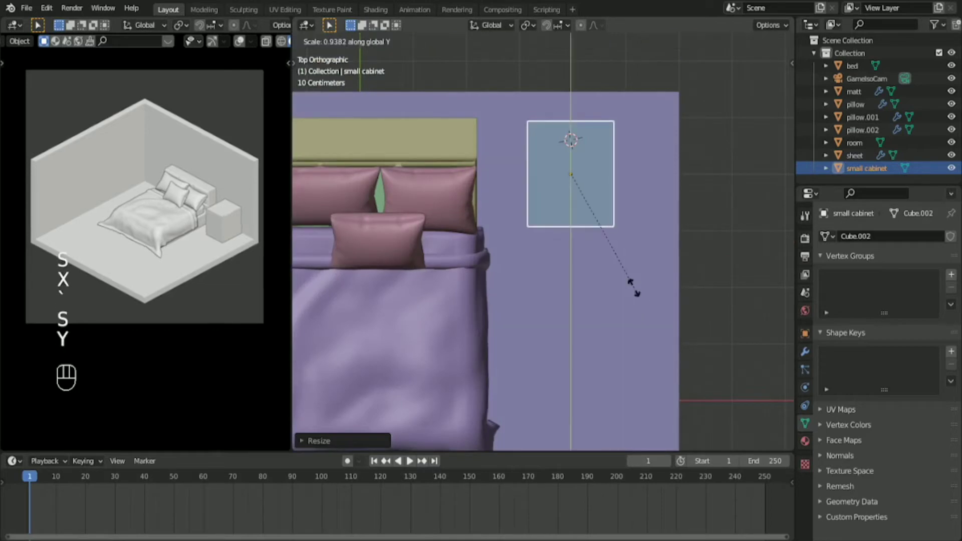
click(621, 264)
key(g)
key(y)
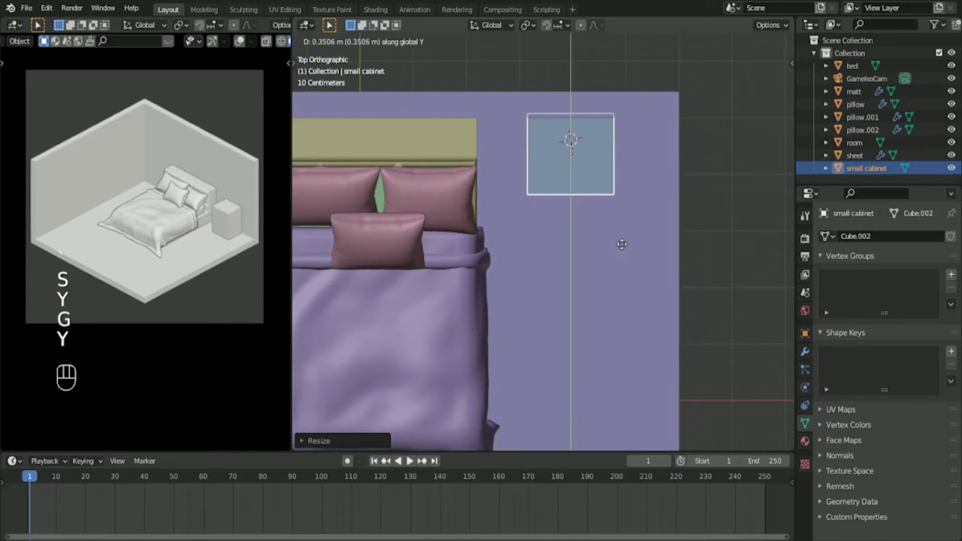
click(628, 269)
key(grave)
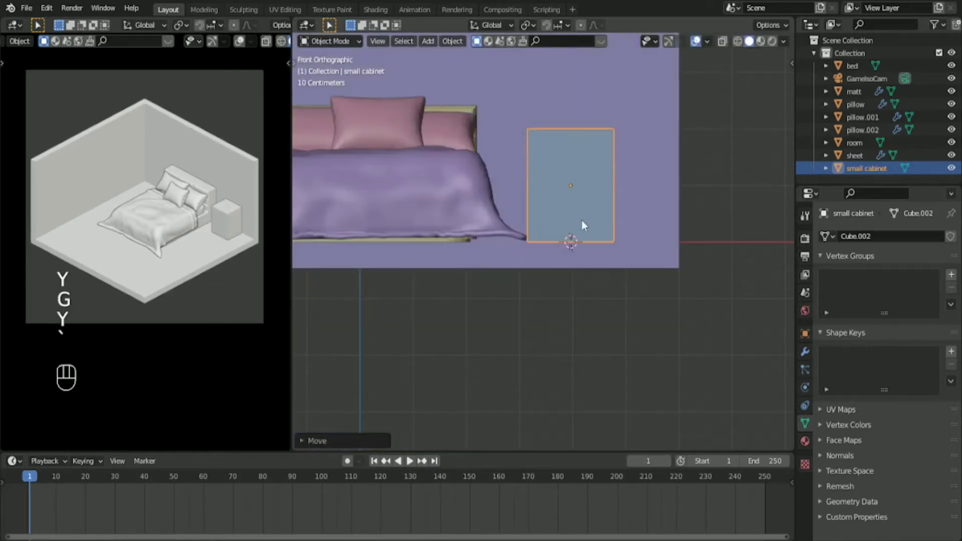
key(ctrl+s)
scroll(587, 212, down, 1)
shift+middle_drag(587, 211, 570, 239)
- Make the cabinet taller along Z and raise it slightly
key(s)
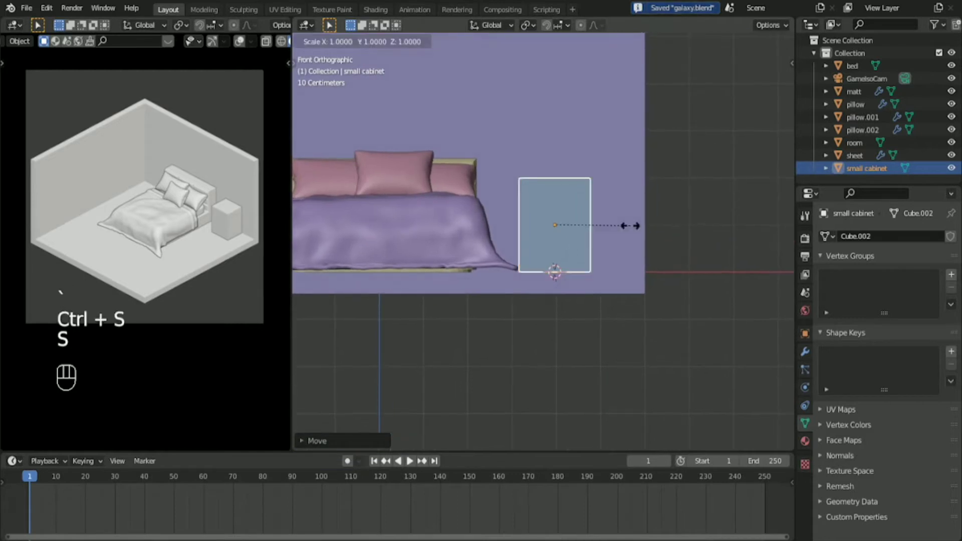
key(x)
right_click(632, 225)
key(s)
key(z)
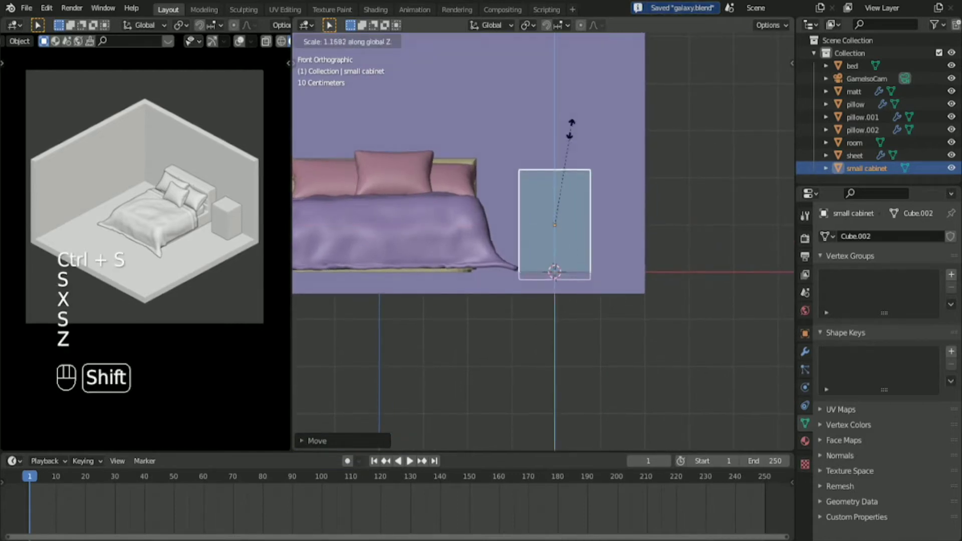
click(566, 173)
key(g)
key(z)
shift+click(565, 133)
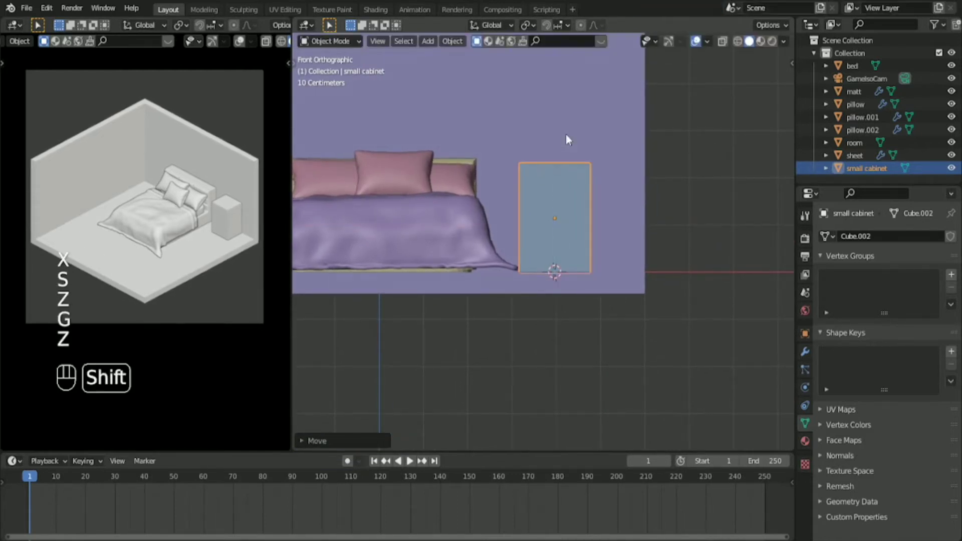
middle_drag(554, 204, 474, 242)
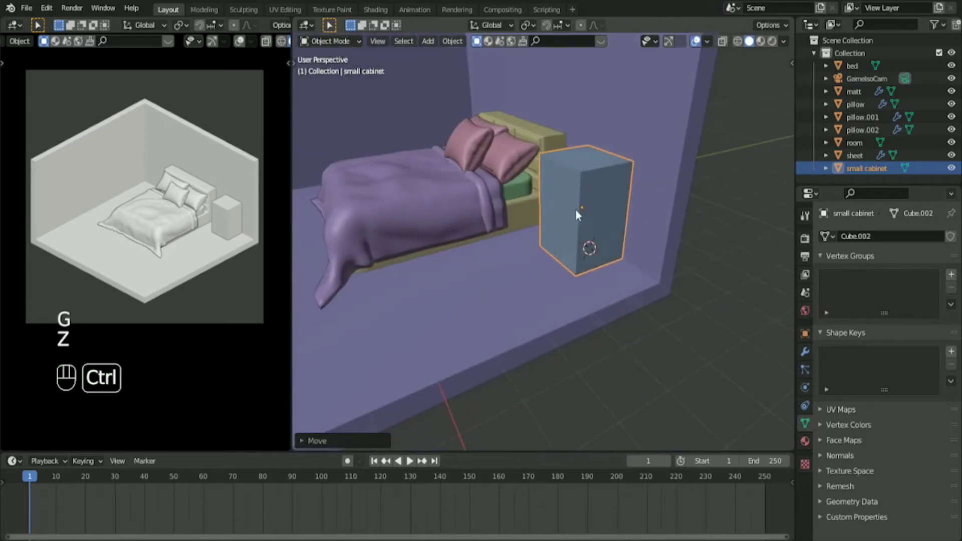
- Apply the cabinet's scale
key(ctrl+a)
click(548, 211)
middle_drag(547, 211, 562, 322)
key(grave)
key(grave)
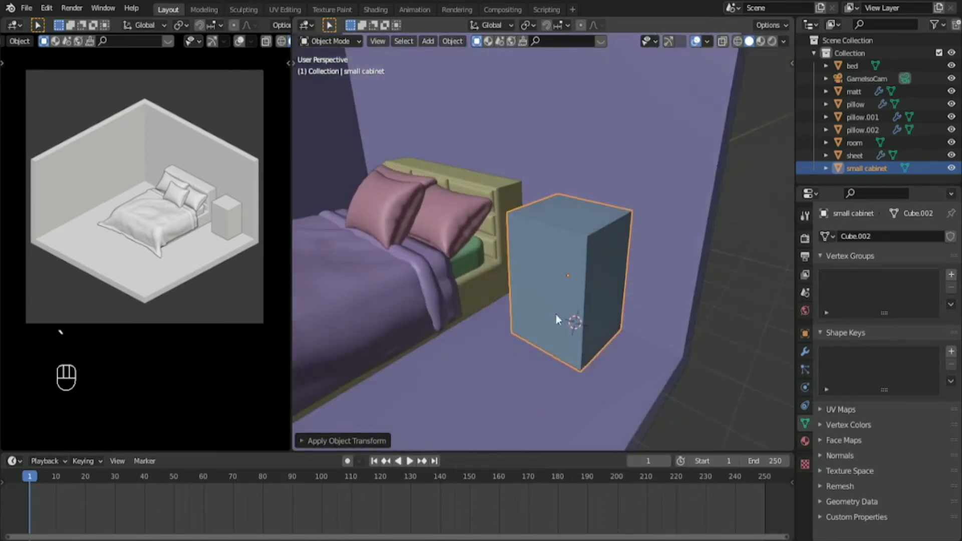
key(Tab)
- Add an edge loop just below the cabinet's top and select the top band of faces
key(ctrl+r)
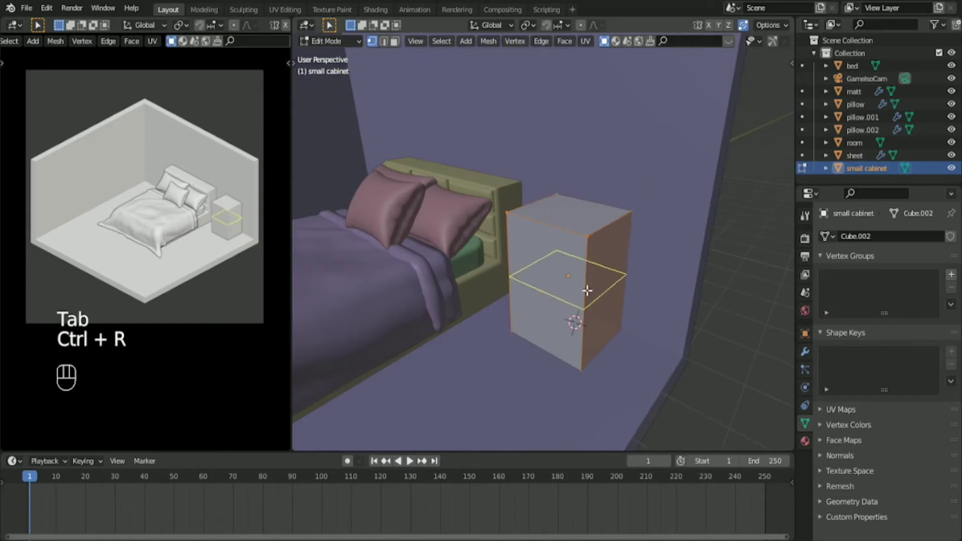
click(587, 290)
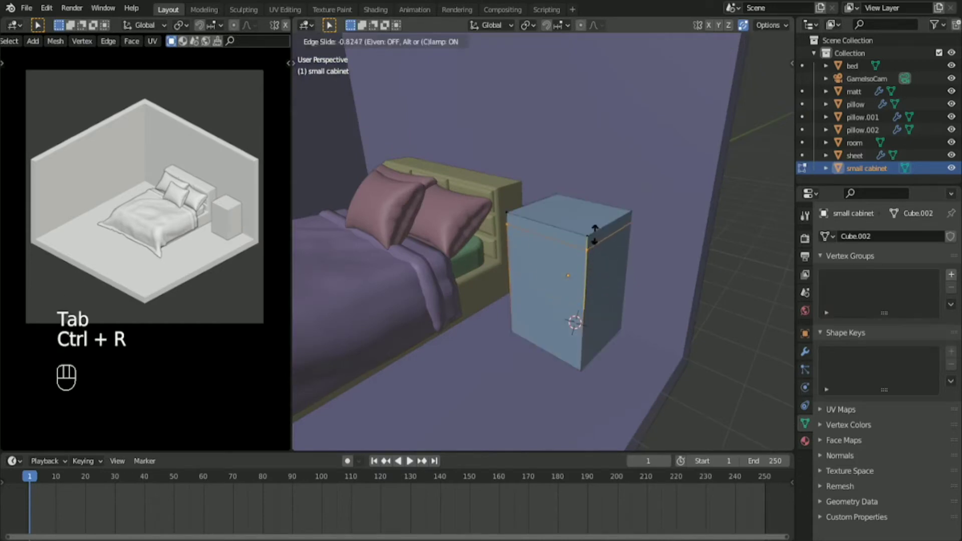
click(595, 236)
key(3)
alt+click(587, 246)
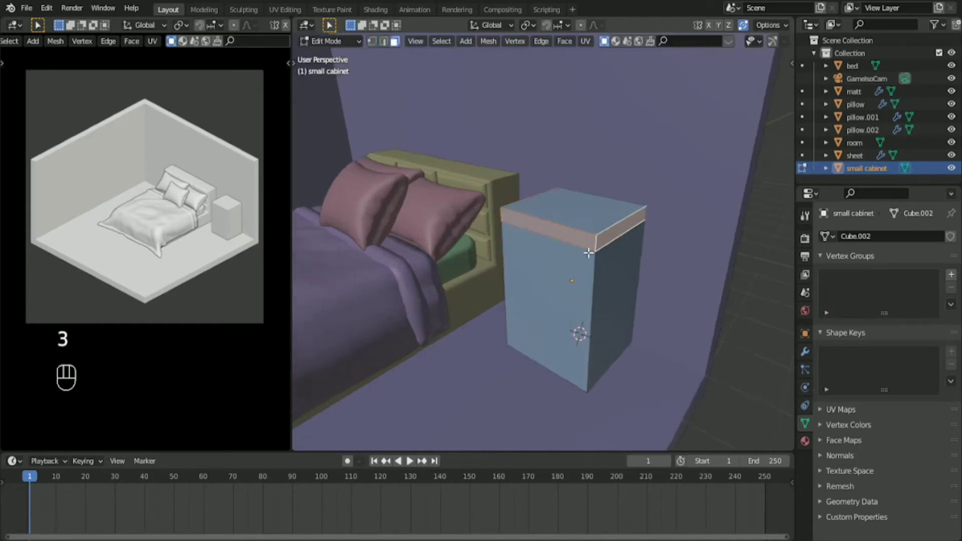
scroll(591, 253, up, 2)
- Extrude the top band along its normals with even thickness to form an overhanging top
key(alt+e)
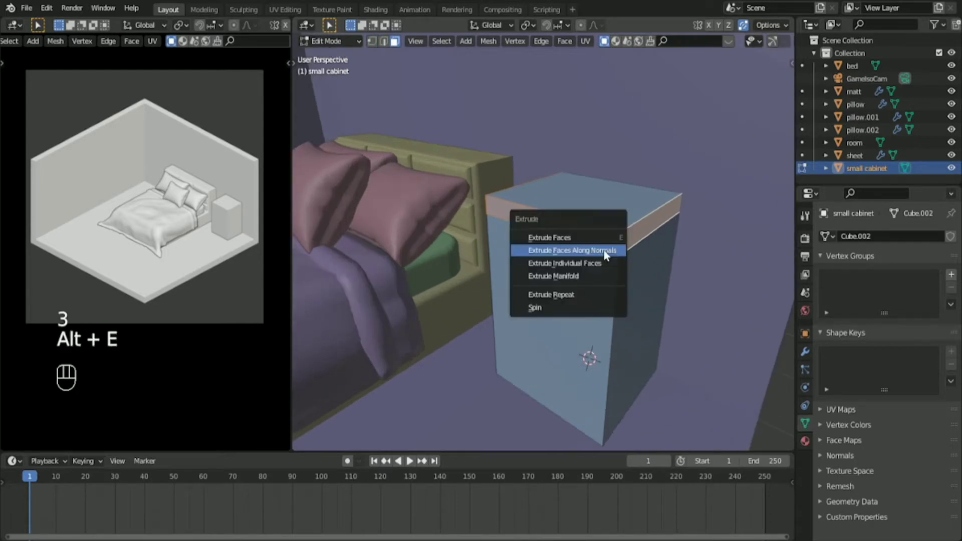
click(603, 251)
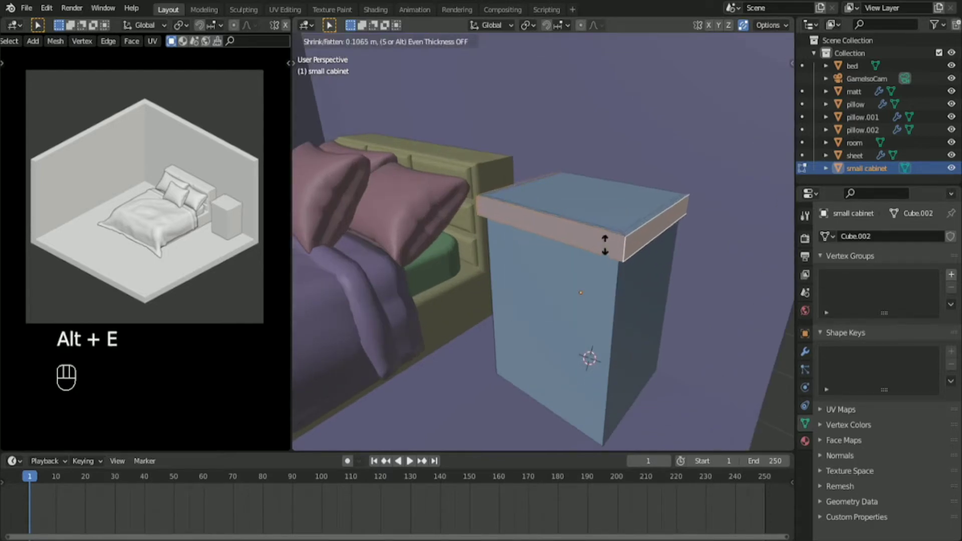
key(s)
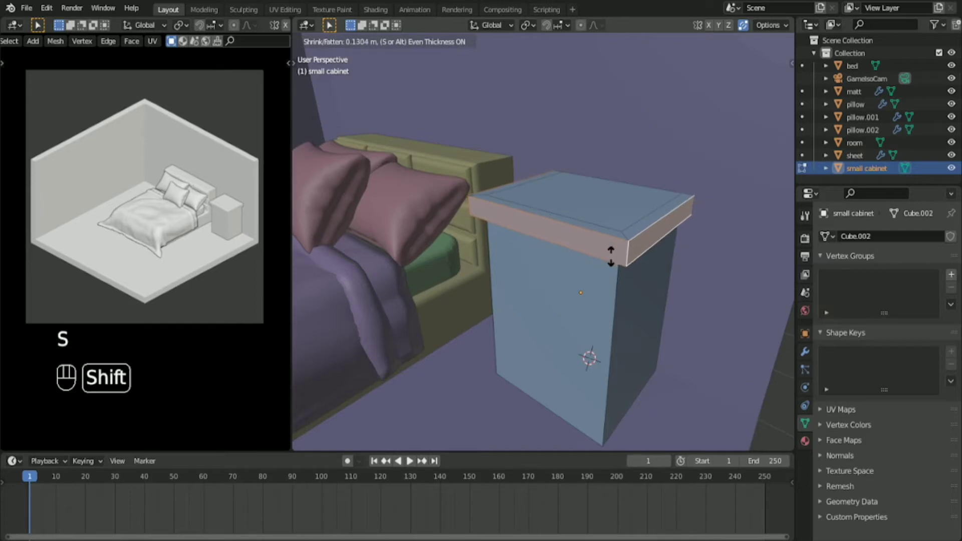
click(611, 256)
mouse_move(599, 261)
middle_down()
mouse_move(616, 233)
mouse_move(600, 261)
mouse_move(576, 209)
mouse_move(584, 254)
middle_up()
- Return to Object Mode, save galaxy.blend, and move the cabinet along Y
key(Tab)
key(ctrl+s)
middle_drag(623, 285, 672, 301)
key(g)
key(y)
click(597, 290)
- Frame the cabinet in front view and save the file
key(grave)
click(525, 118)
key(ctrl+s)
scroll(566, 290, down, 1)
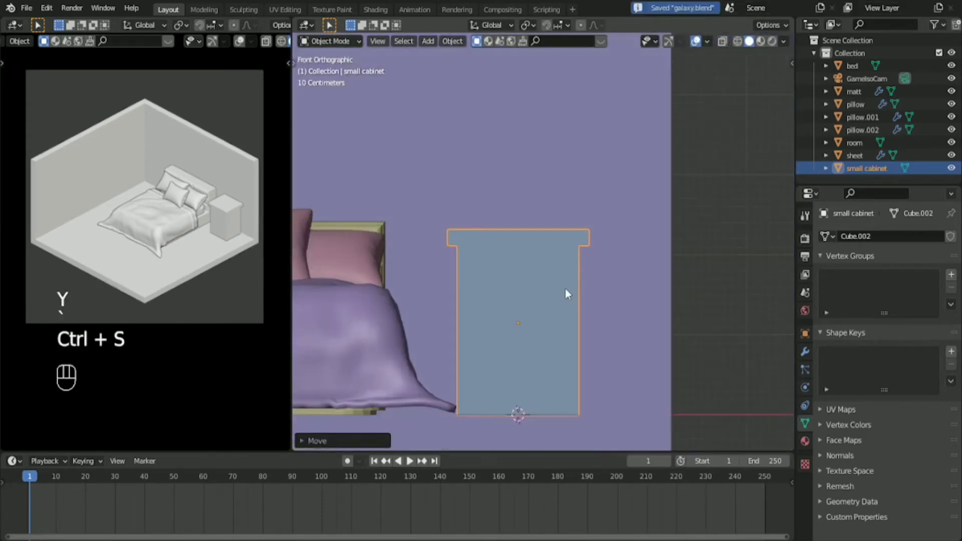
shift+middle_drag(566, 290, 577, 254)
scroll(588, 291, up, 1)
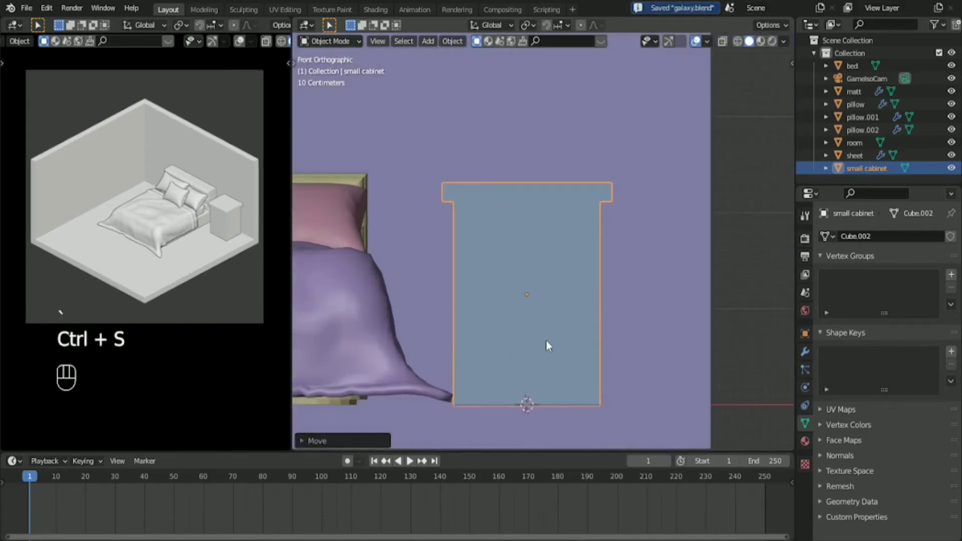
- Cut two evenly spaced horizontal edge loops through the cabinet body
key(Tab)
key(ctrl+r)
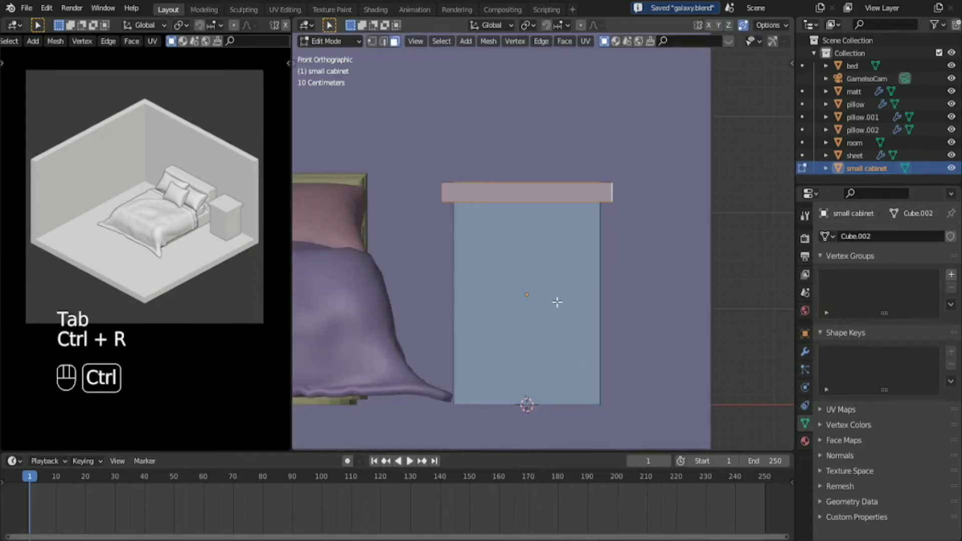
click(593, 304)
right_click(594, 304)
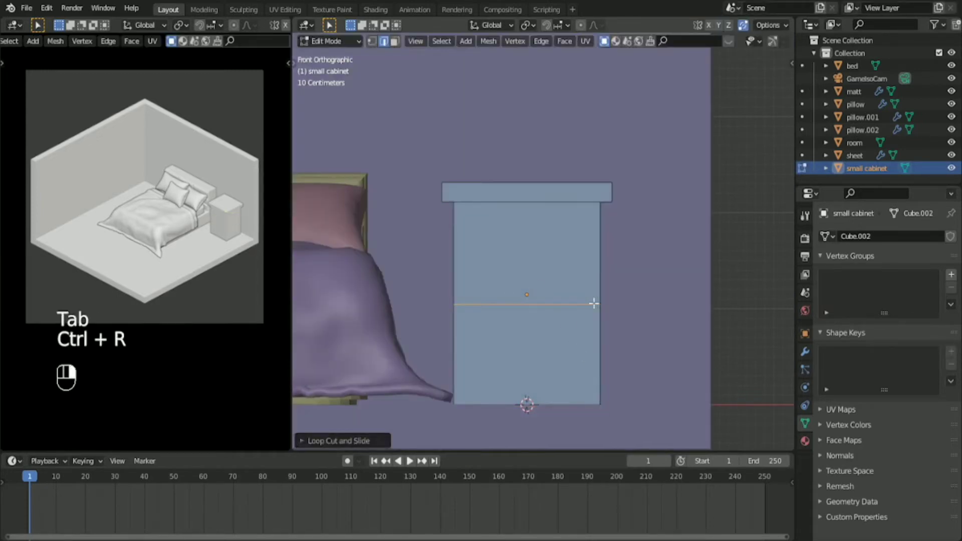
key(3)
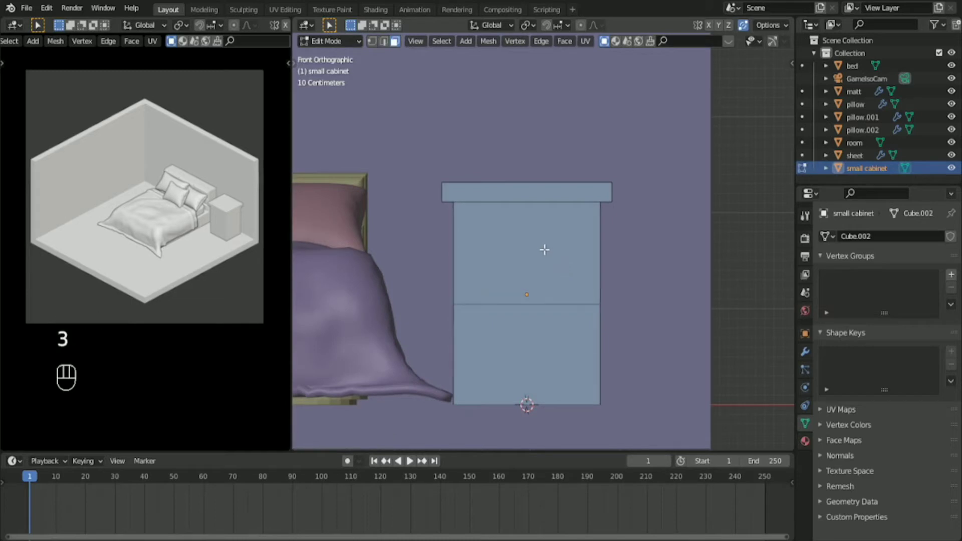
key(ctrl+z)
key(ctrl+z)
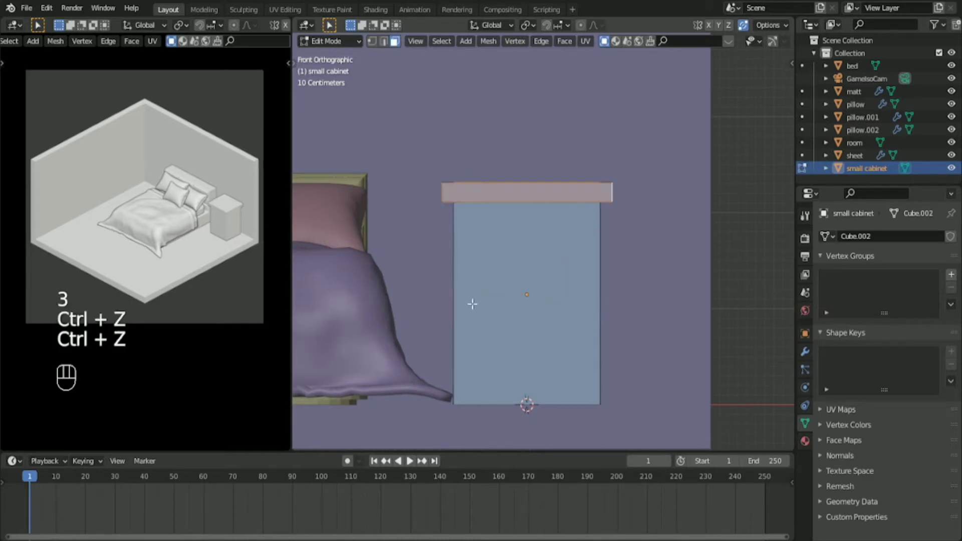
key(ctrl)
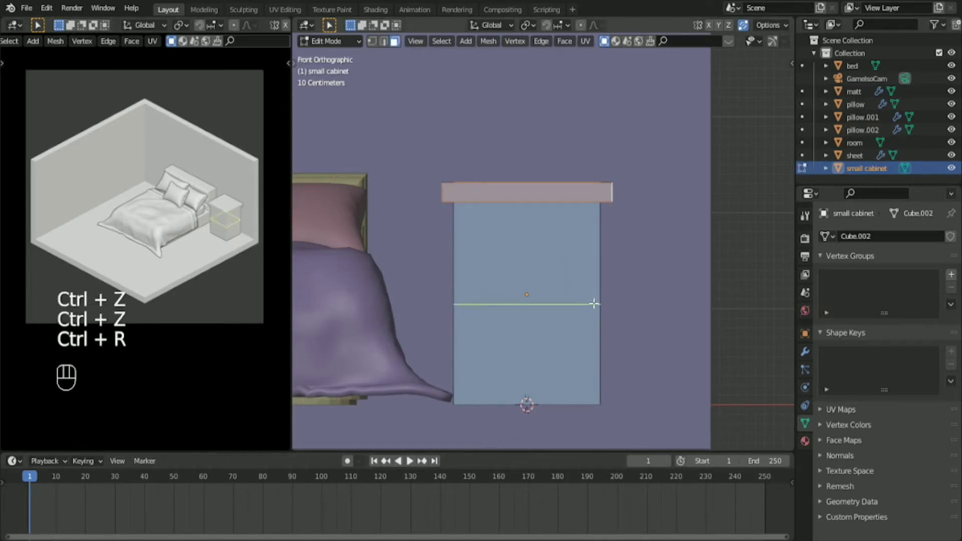
scroll(594, 303, up, 1)
click(594, 304)
right_click(594, 303)
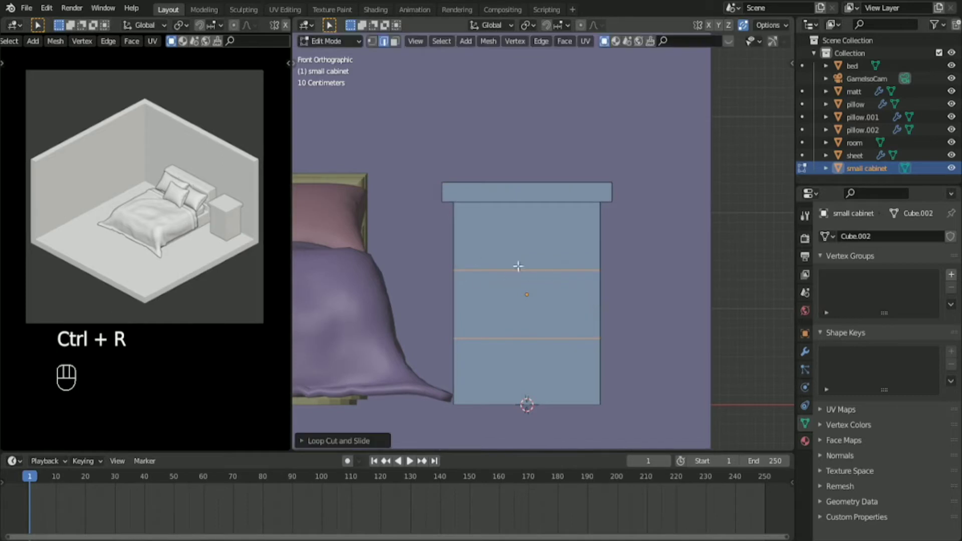
- Select the top, middle and bottom front drawer faces
key(3)
click(521, 231)
shift+click(528, 307)
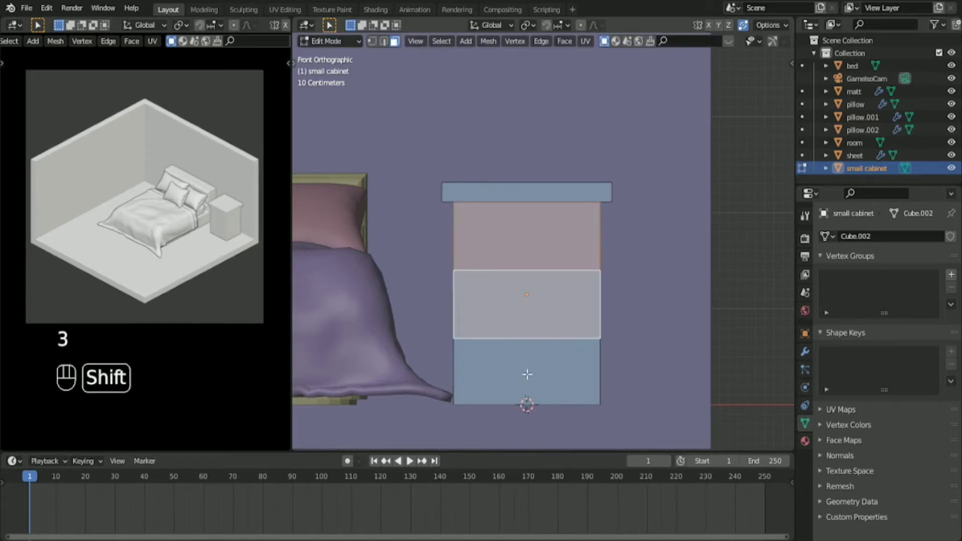
shift+click(527, 373)
- Inset the cabinet's three front faces to leave a frame border around each
key(i)
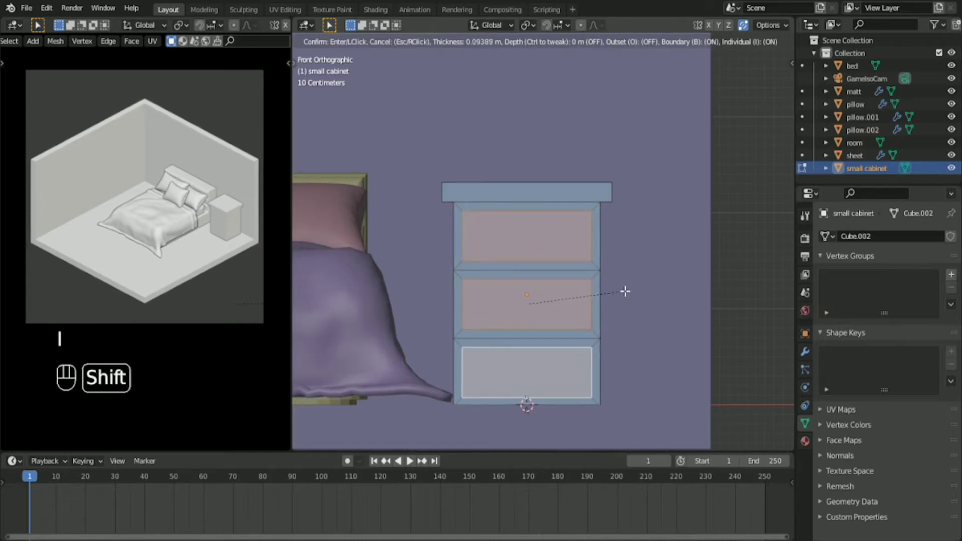
click(666, 296)
middle_drag(614, 296, 558, 315)
shift+middle_drag(544, 282, 573, 237)
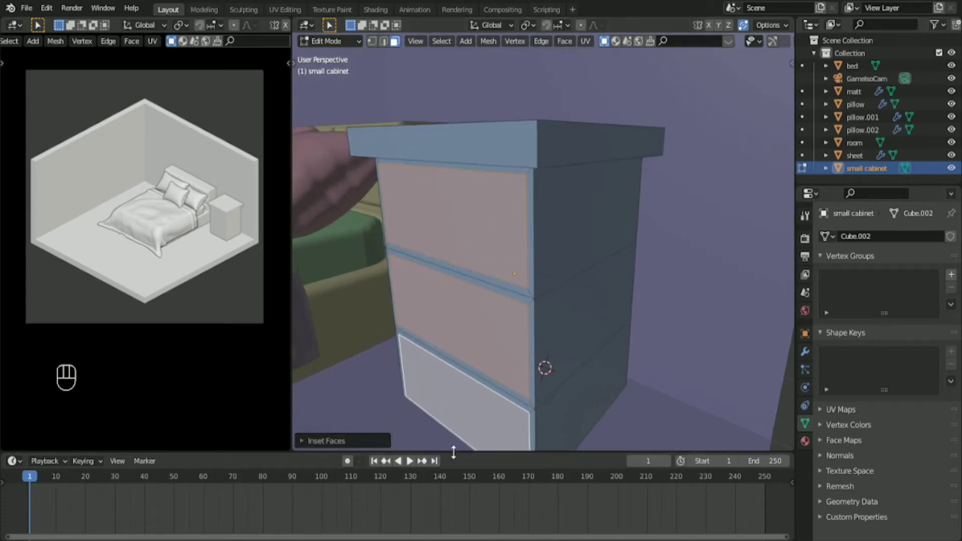
drag(455, 492, 455, 526)
scroll(473, 350, down, 2)
- Extrude the three inset faces inward into the body as open shelf compartments
key(e)
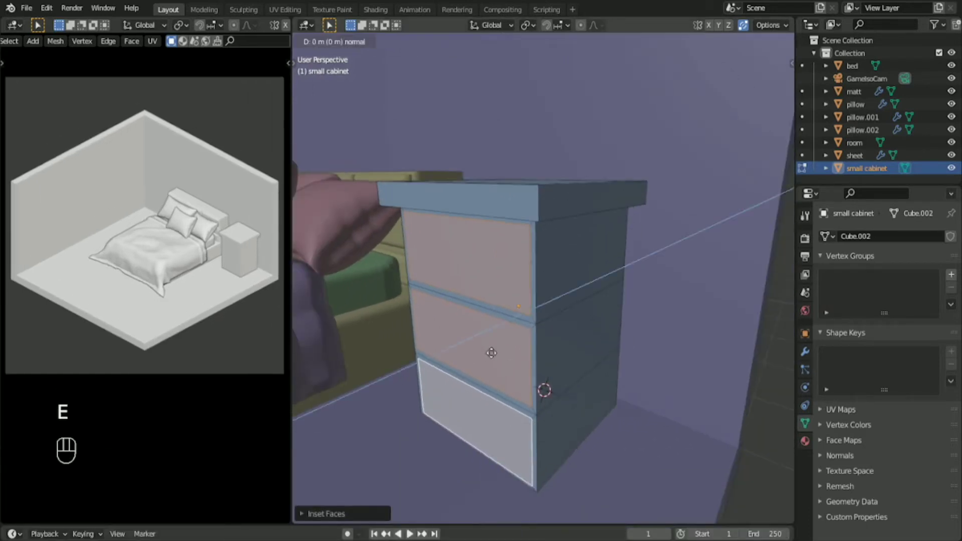
click(532, 341)
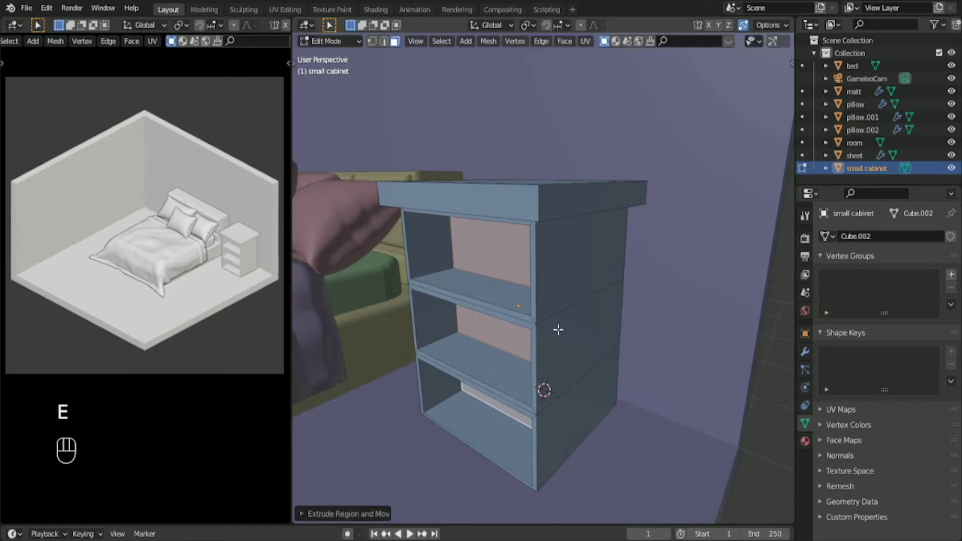
middle_drag(558, 329, 592, 304)
scroll(608, 317, up, 1)
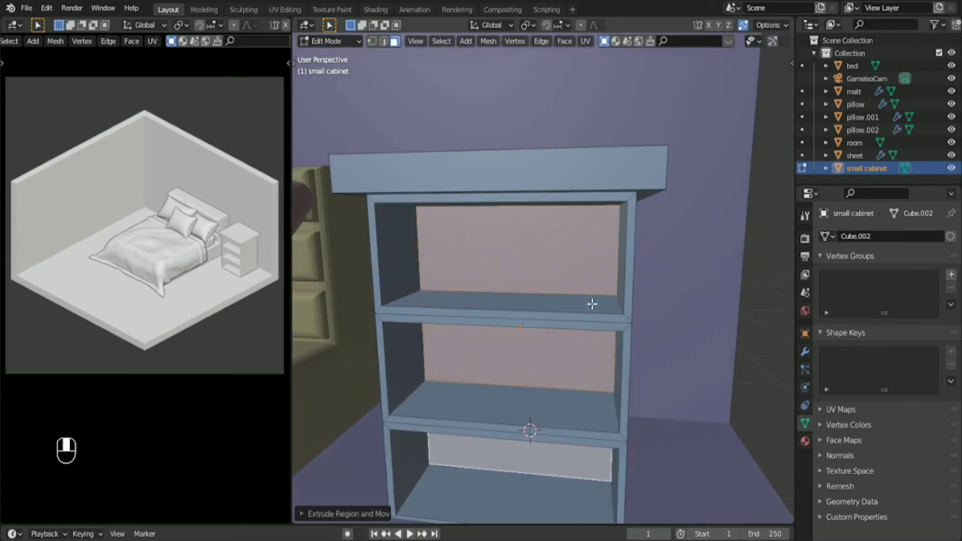
- Inset the recessed back faces of the three compartments
key(i)
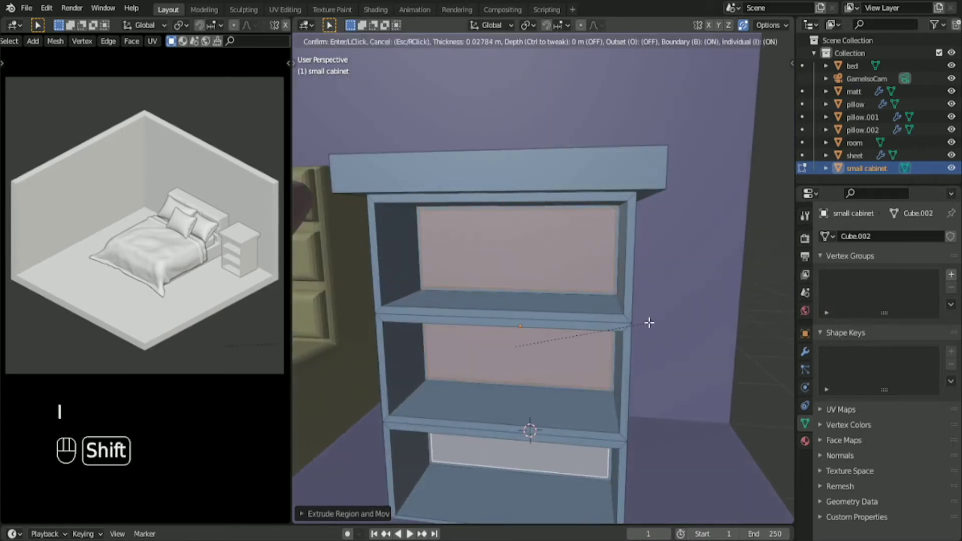
click(636, 316)
scroll(636, 316, up, 3)
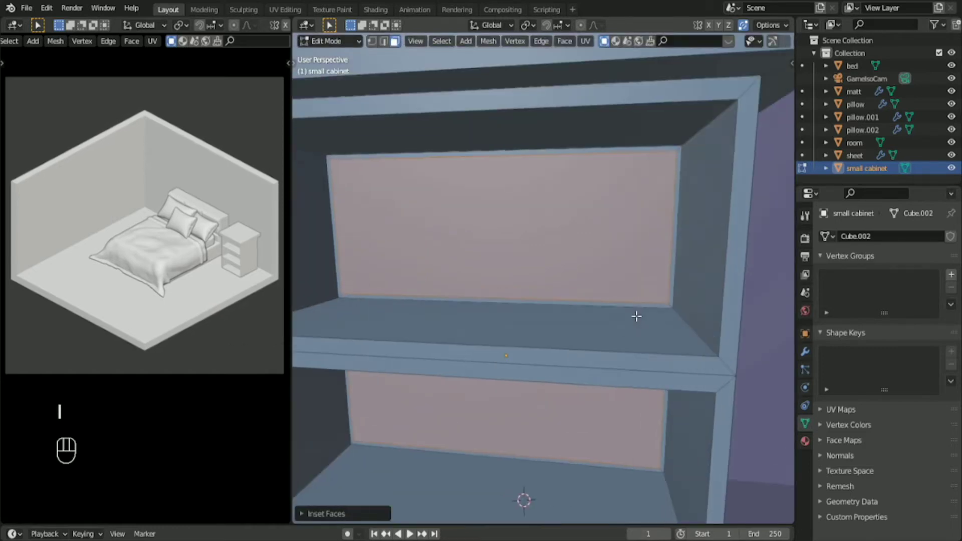
middle_drag(636, 316, 593, 326)
scroll(621, 316, down, 2)
- Extrude the inset faces back out 0.549 m as drawer fronts, then return to Object Mode
key(e)
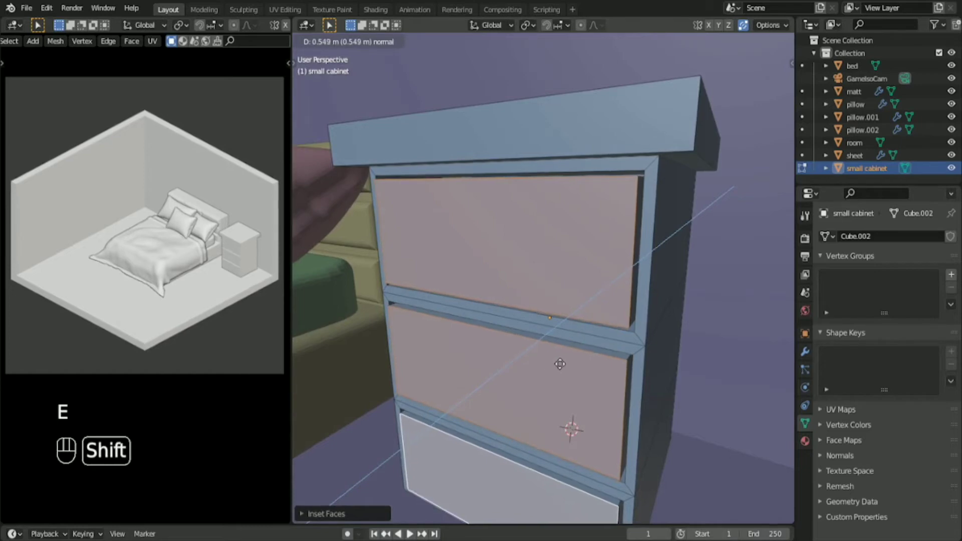
click(554, 365)
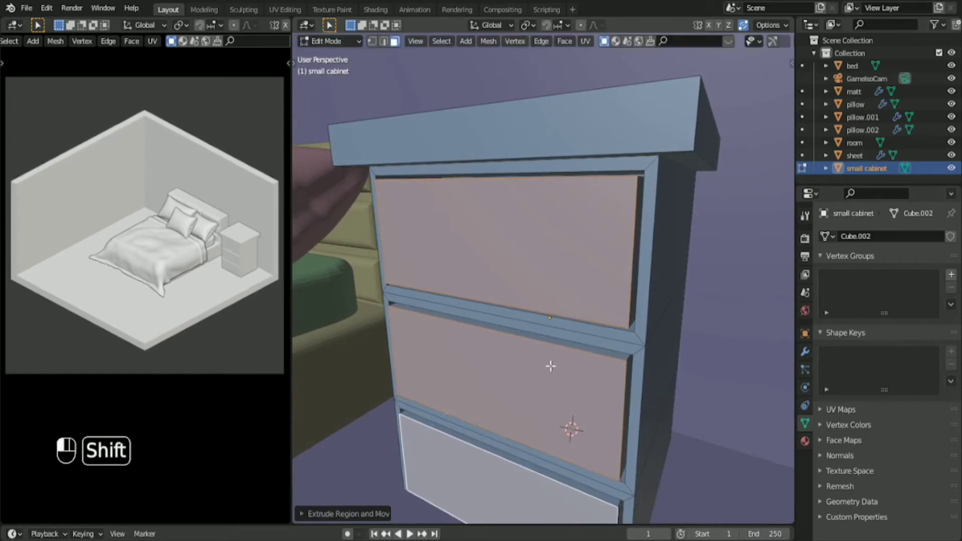
middle_drag(550, 365, 564, 298)
key(Tab)
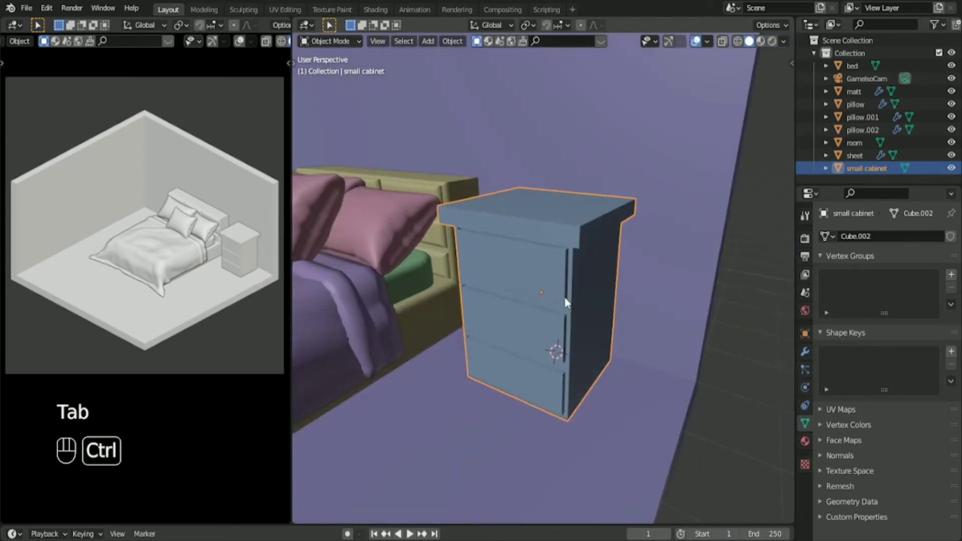
- Save the file and add a Bevel modifier with 3 segments to the cabinet
key(ctrl+s)
click(805, 354)
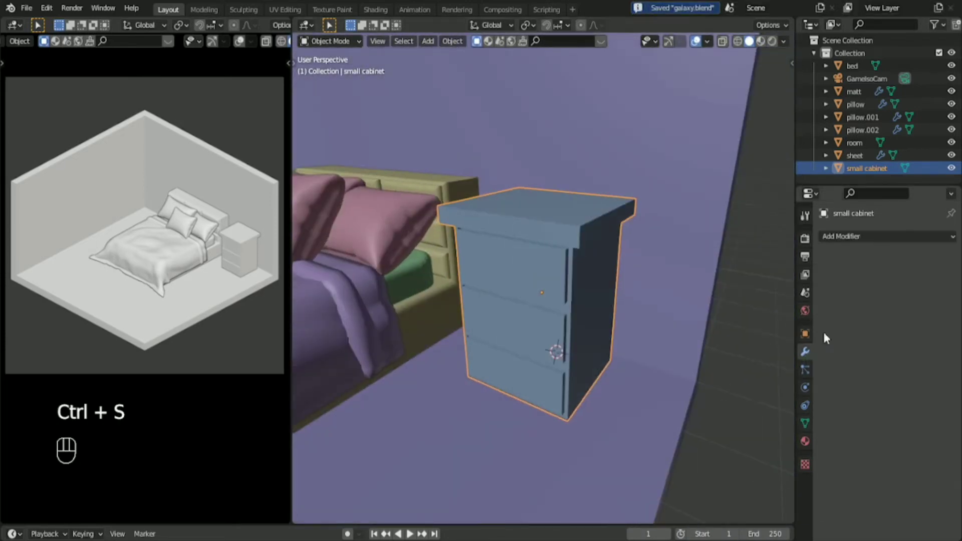
click(837, 237)
click(754, 286)
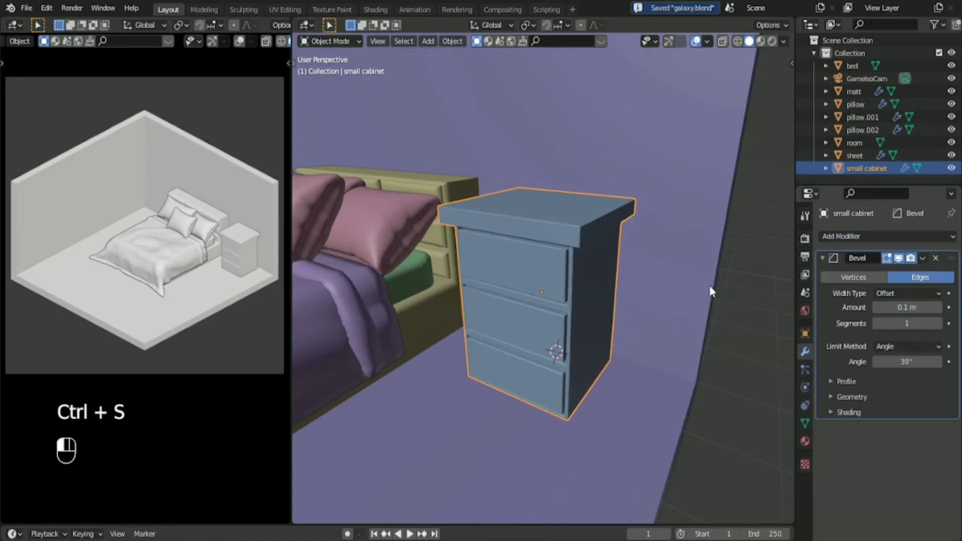
click(937, 324)
click(937, 324)
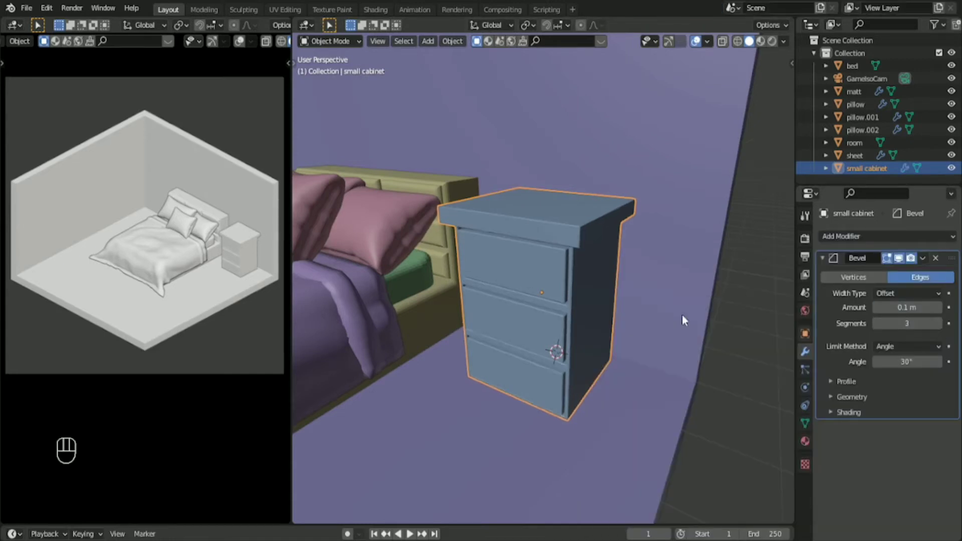
- Remove the Bevel modifier from the cabinet
scroll(626, 313, up, 2)
middle_drag(604, 311, 557, 298)
scroll(557, 298, down, 1)
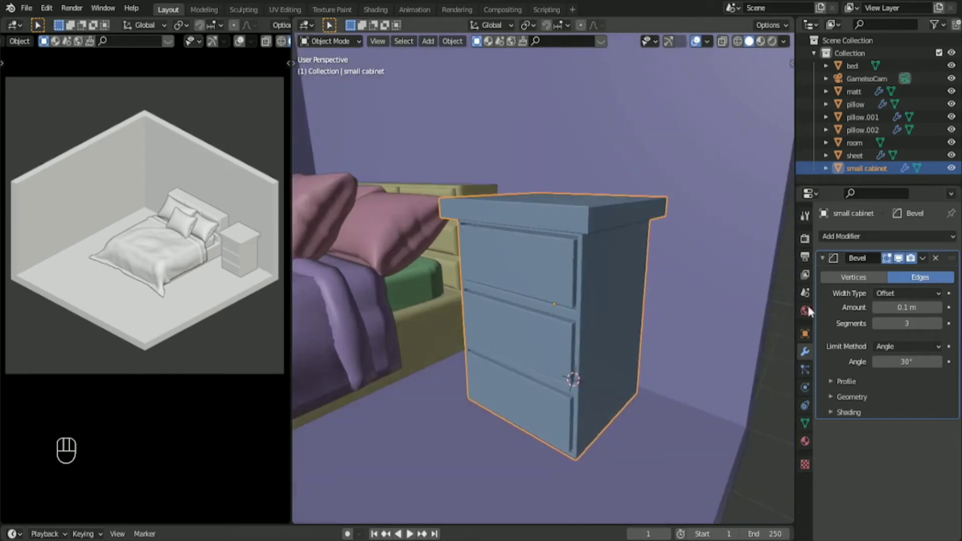
click(936, 259)
scroll(552, 266, down, 1)
middle_drag(552, 266, 566, 284)
- Apply all transforms to the cabinet and set its origin to geometry
key(ctrl+a)
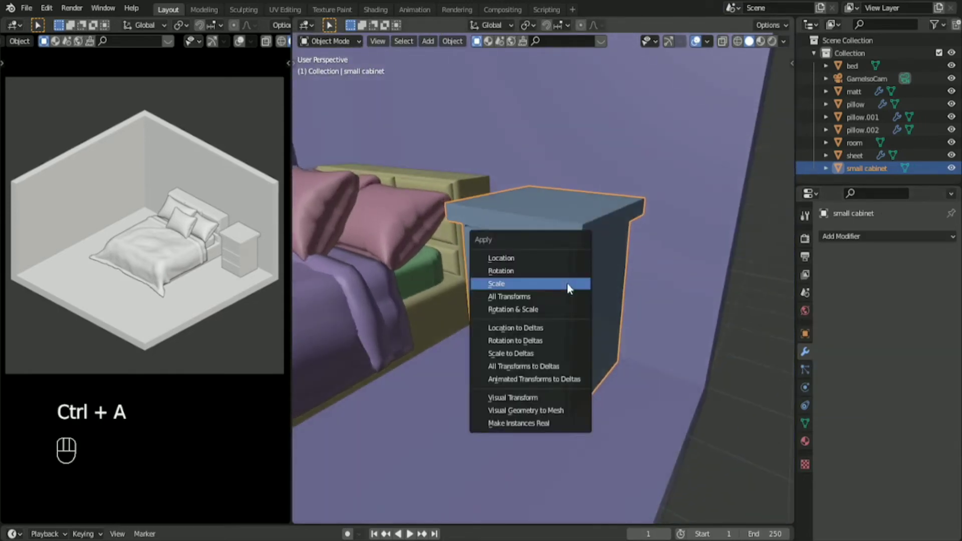
click(566, 296)
right_click(566, 292)
mouse_move(566, 292)
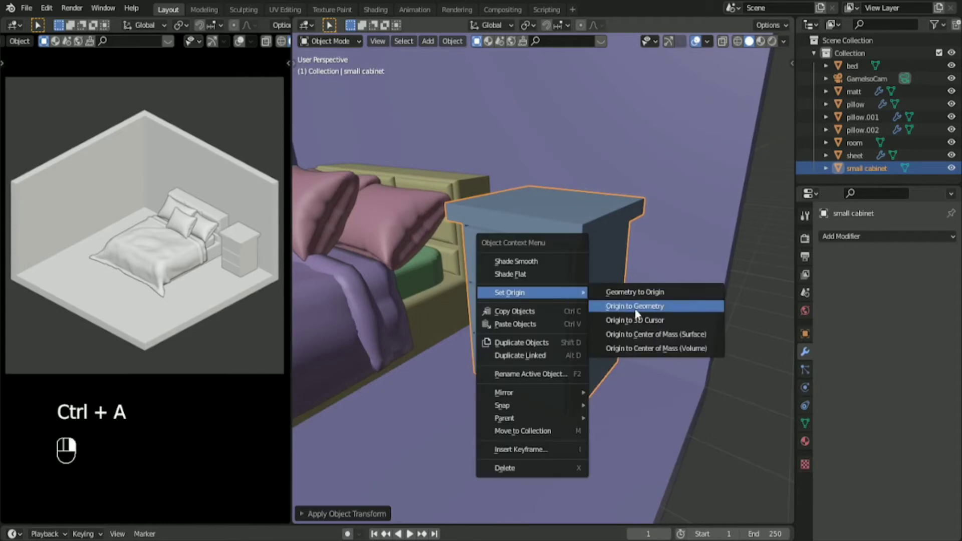
click(635, 310)
- Add another Bevel modifier to the cabinet and delete it again
click(837, 239)
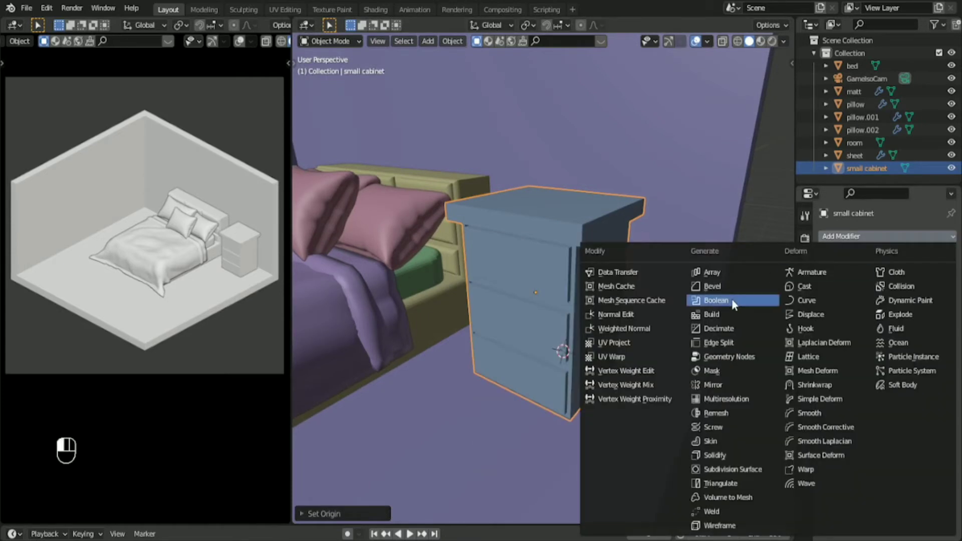
click(728, 285)
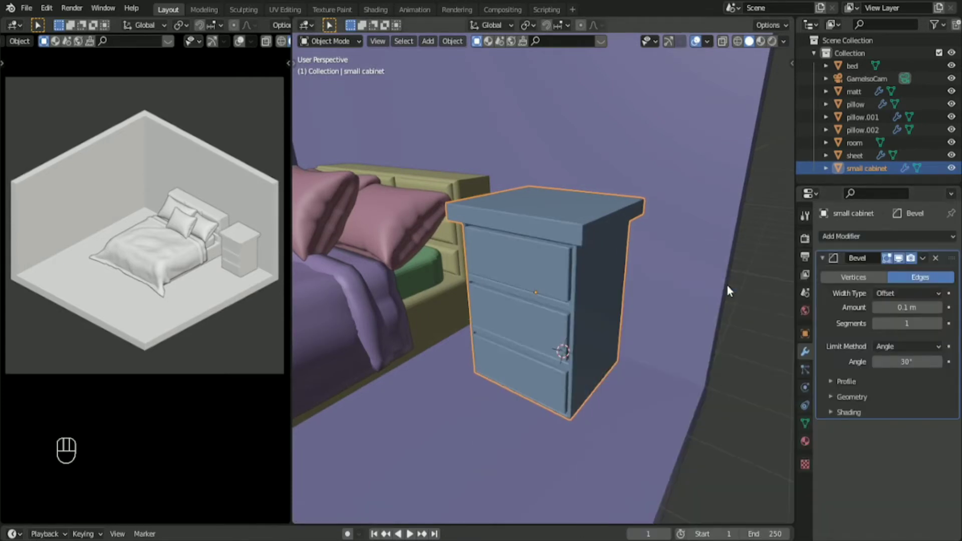
click(937, 257)
scroll(622, 244, up, 1)
- In edge select mode, bevel the edges around the three drawer fronts
middle_drag(623, 248, 608, 223)
key(Tab)
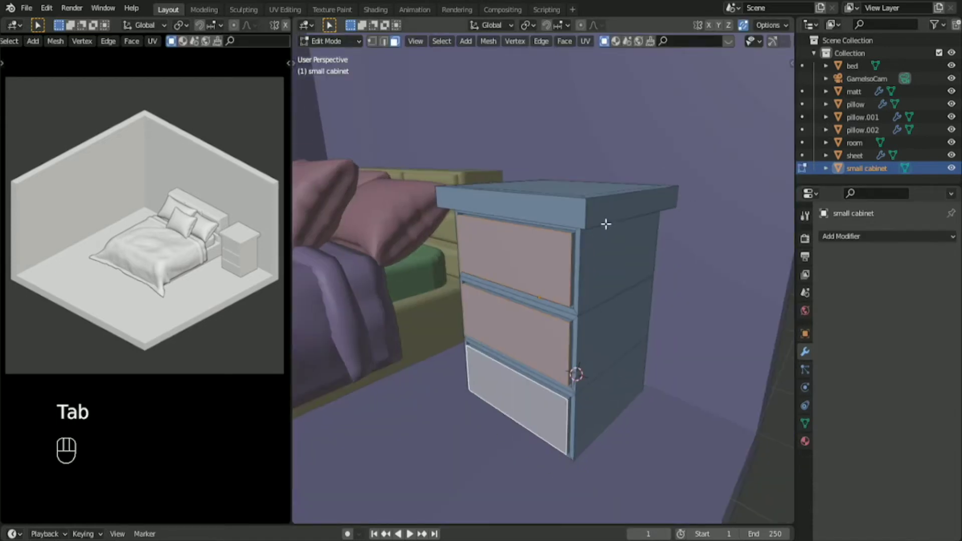
scroll(593, 240, up, 2)
key(2)
middle_drag(569, 271, 650, 298)
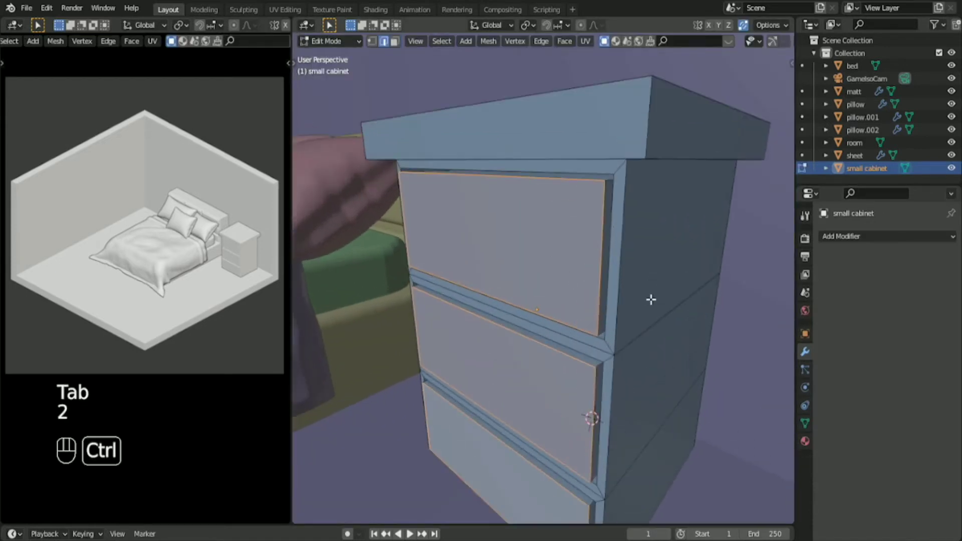
key(ctrl+b)
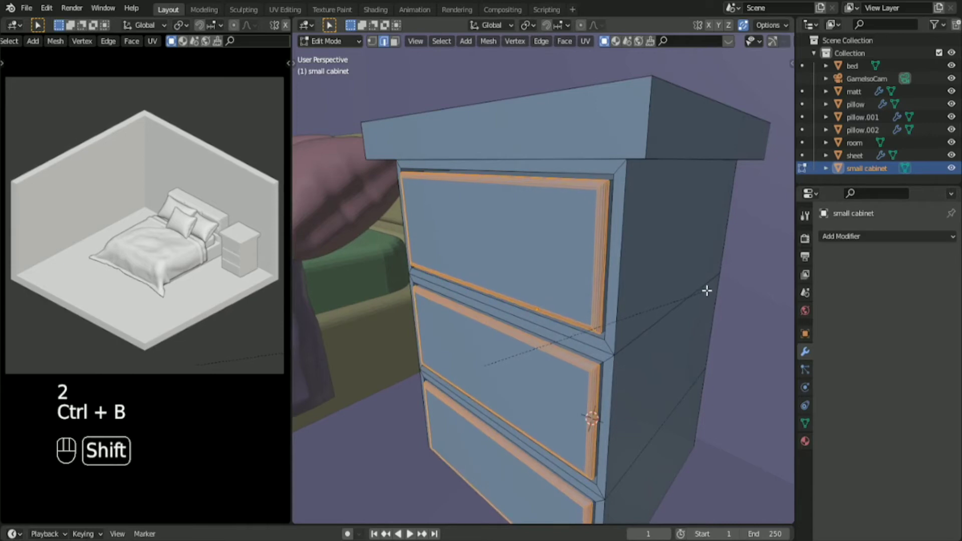
click(708, 288)
- Check the result in Object Mode, then select two vertical corner edge loops in Edit Mode
key(Tab)
middle_drag(625, 329, 578, 288)
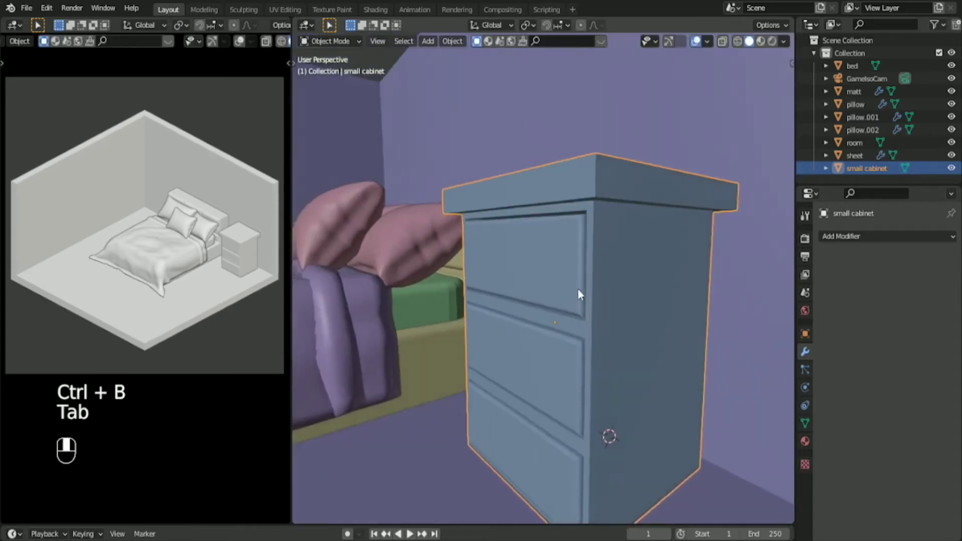
key(Tab)
alt+click(594, 280)
alt+shift+click(593, 366)
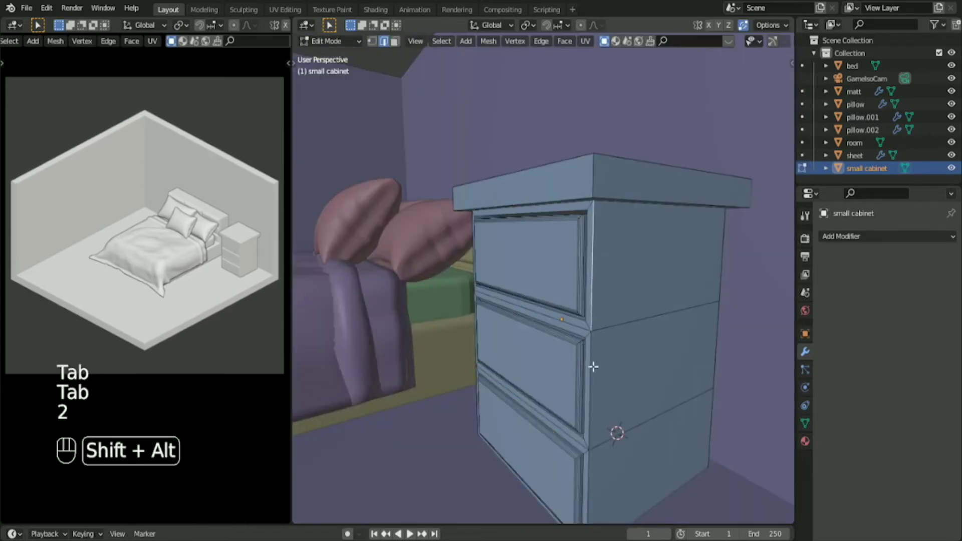
- Undo back to the drawer-face selection
key(ctrl+z)
key(ctrl+z)
middle_drag(567, 265, 607, 284)
key(ctrl+z)
key(ctrl+z)
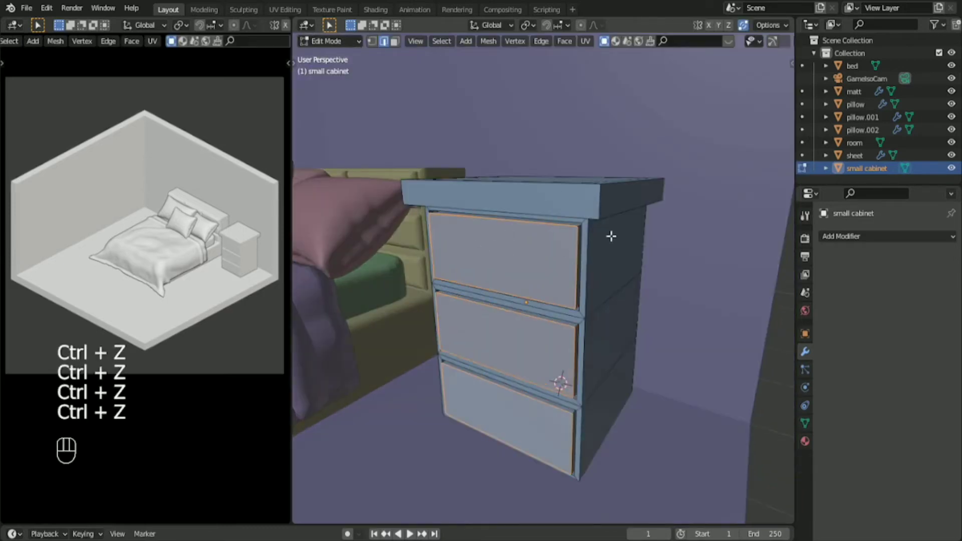
- Select the cabinet's vertical corner edge loops, checking them briefly in X-ray
alt+click(596, 206)
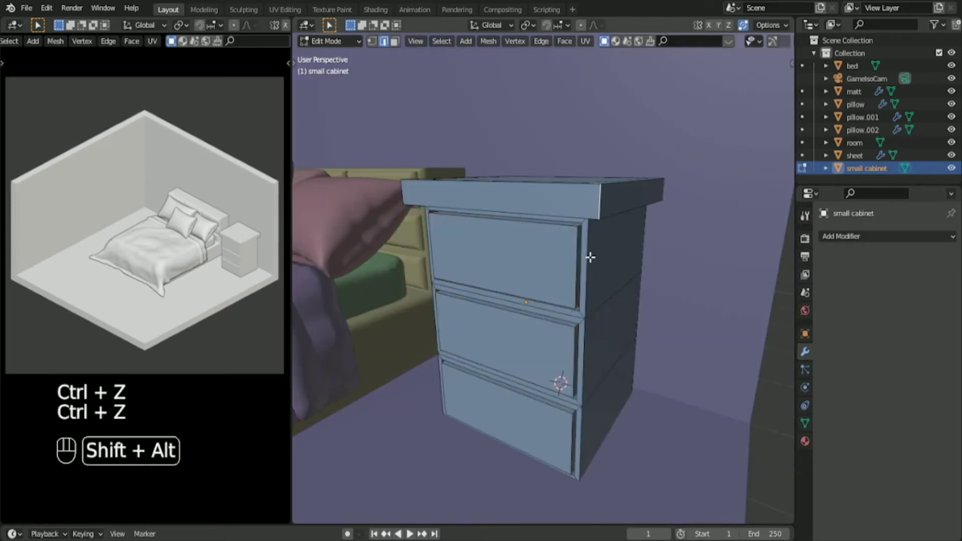
middle_drag(590, 258, 576, 335)
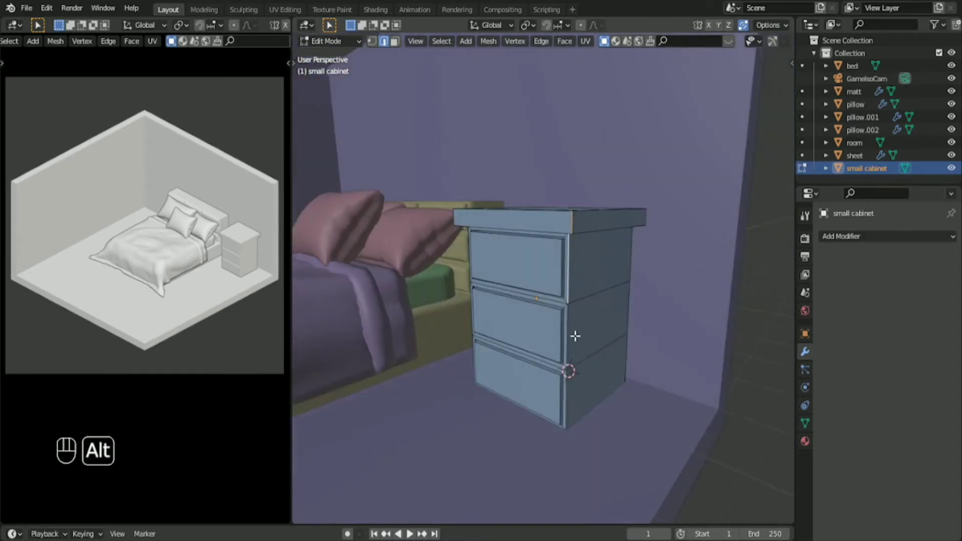
middle_drag(564, 393, 656, 379)
key(alt+z)
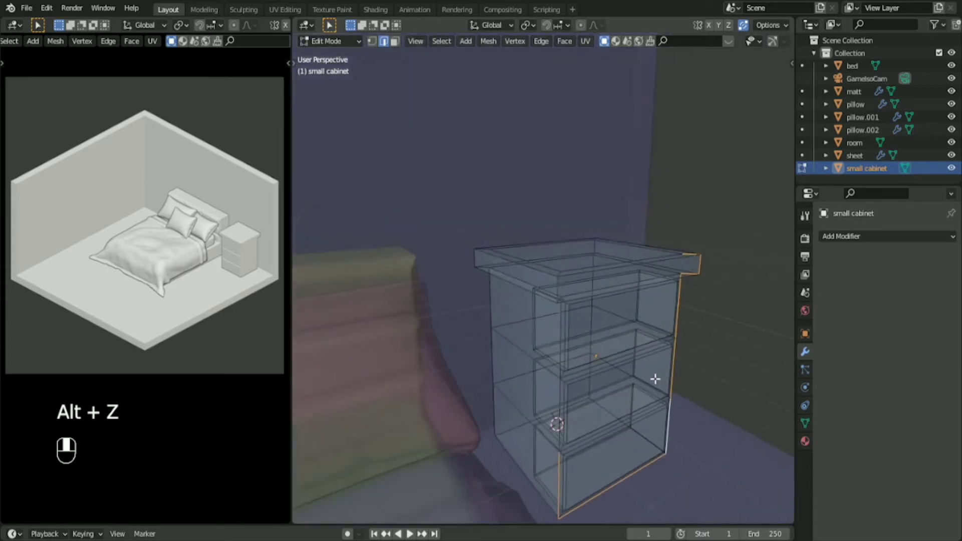
key(alt+z)
alt+shift+click(557, 404)
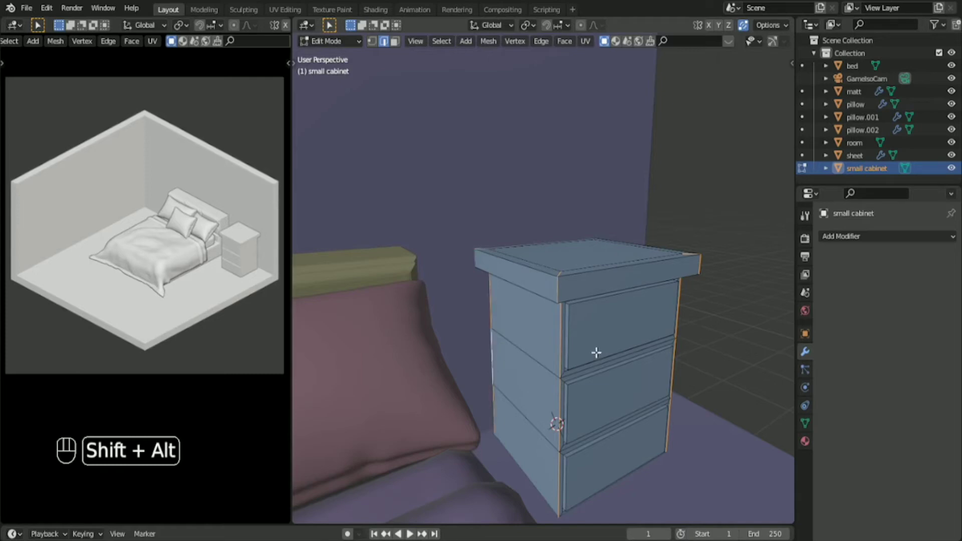
middle_drag(596, 353, 558, 312)
- Save galaxy.blend and start a corner-edge bevel, cancelling it as too wide
key(ctrl+s)
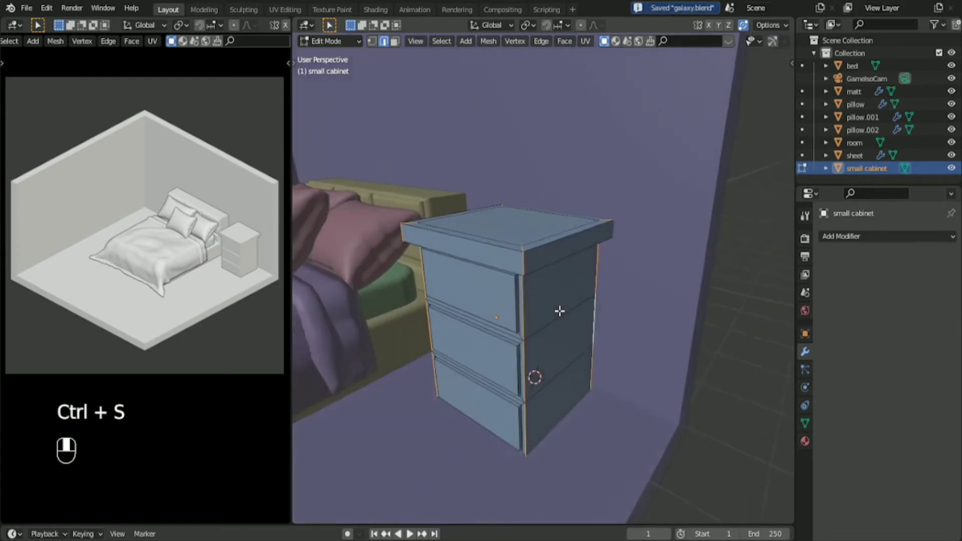
key(ctrl+b)
right_click(603, 320)
scroll(580, 324, up, 2)
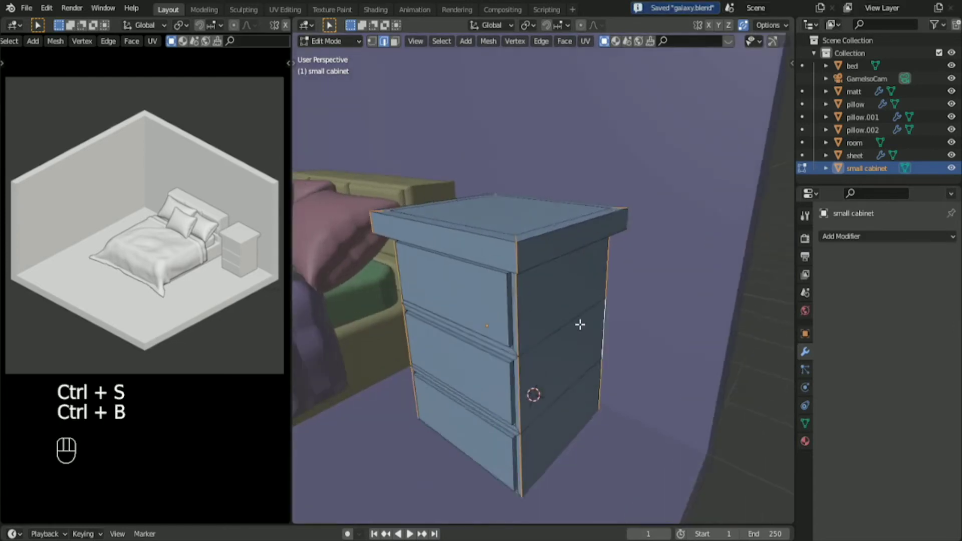
- Bevel the vertical corner edges to round the cabinet's outer corners
key(ctrl+b)
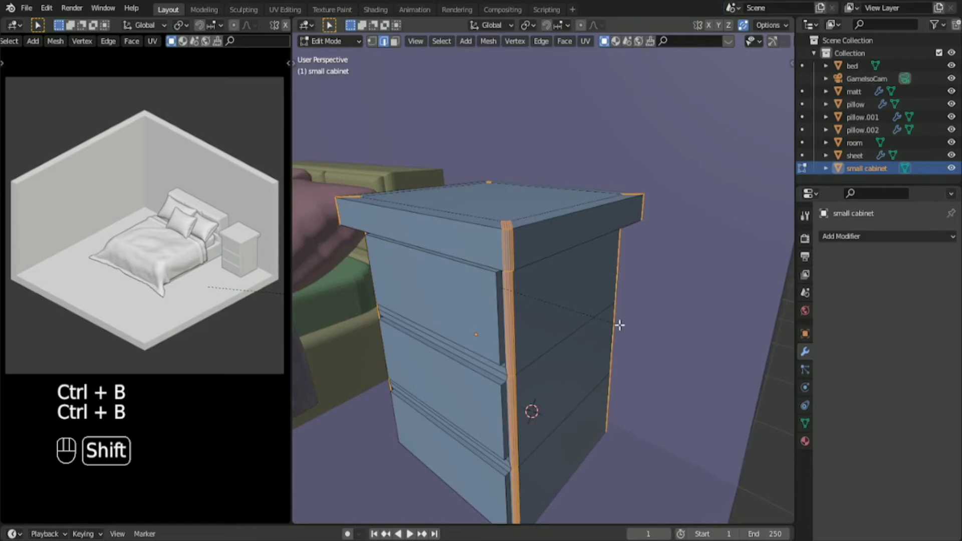
click(620, 325)
middle_drag(606, 326, 589, 265)
key(Tab)
scroll(563, 314, down, 5)
middle_drag(563, 315, 563, 376)
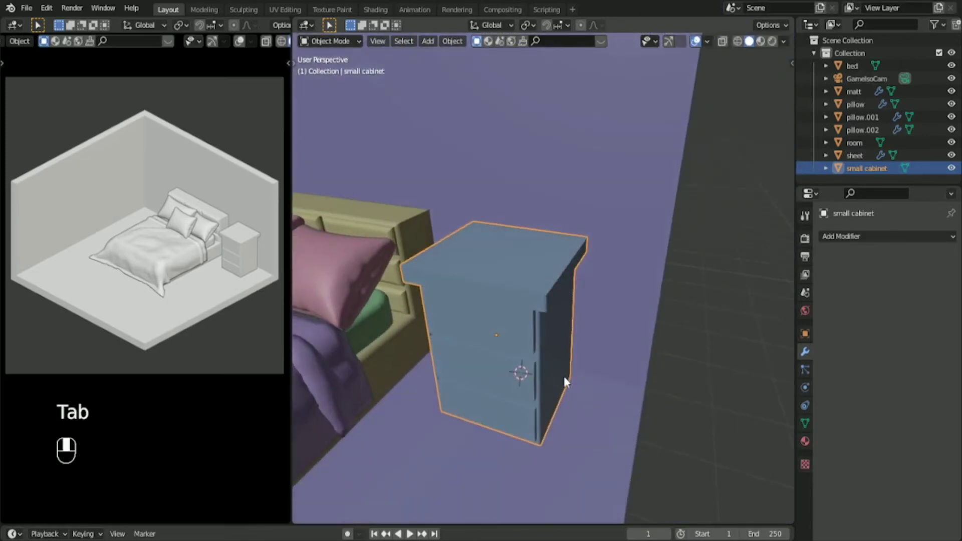
key(Tab)
- Select the cabinet's top face and grow the selection with Select More
key(3)
click(514, 252)
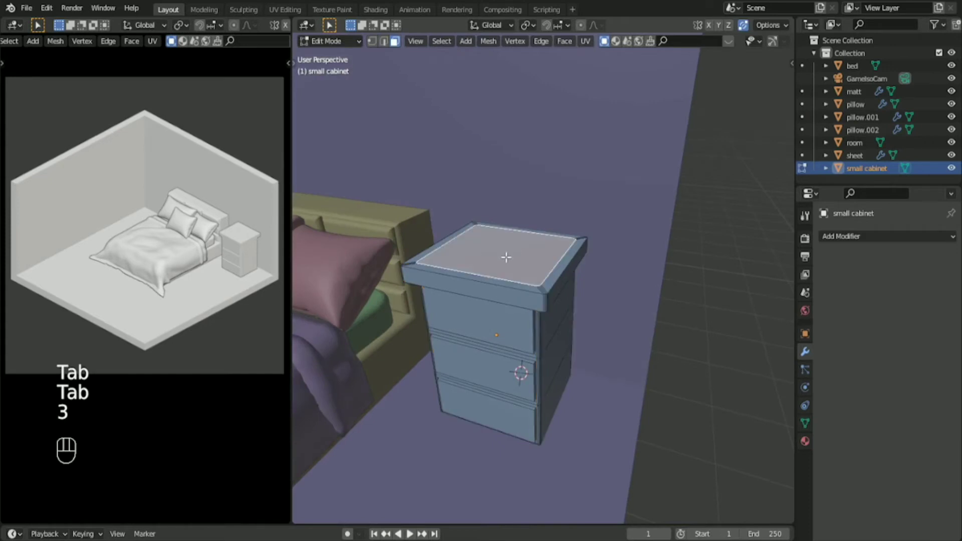
scroll(506, 257, up, 2)
click(442, 41)
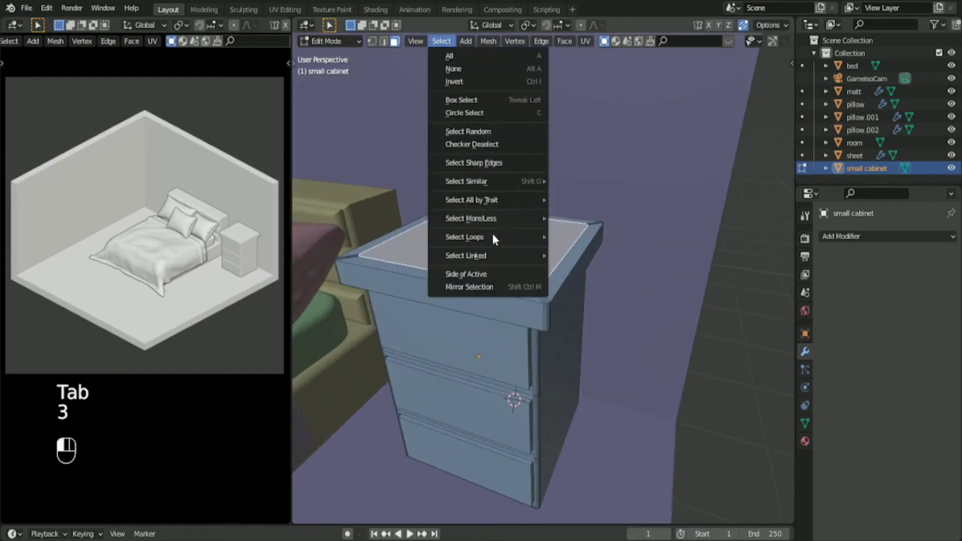
mouse_move(492, 221)
click(570, 217)
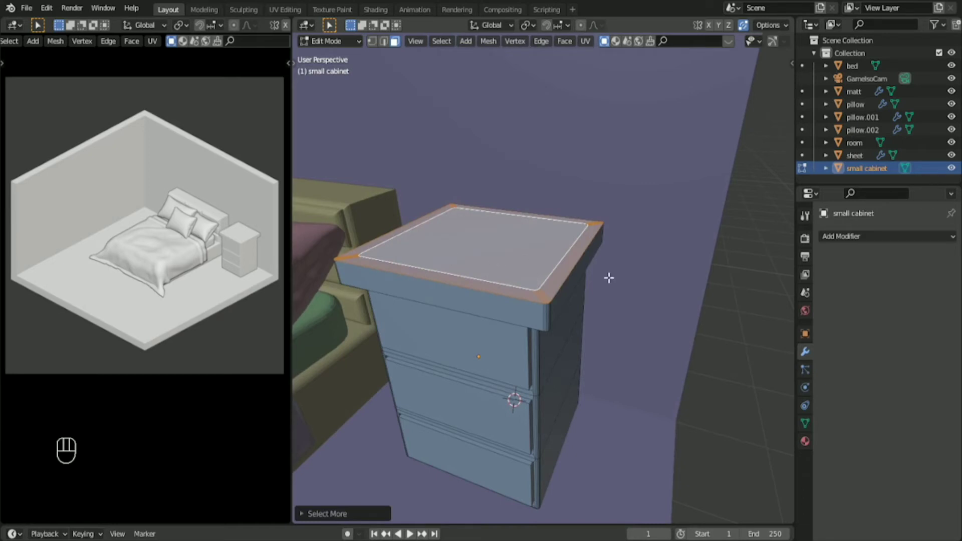
right_click(629, 310)
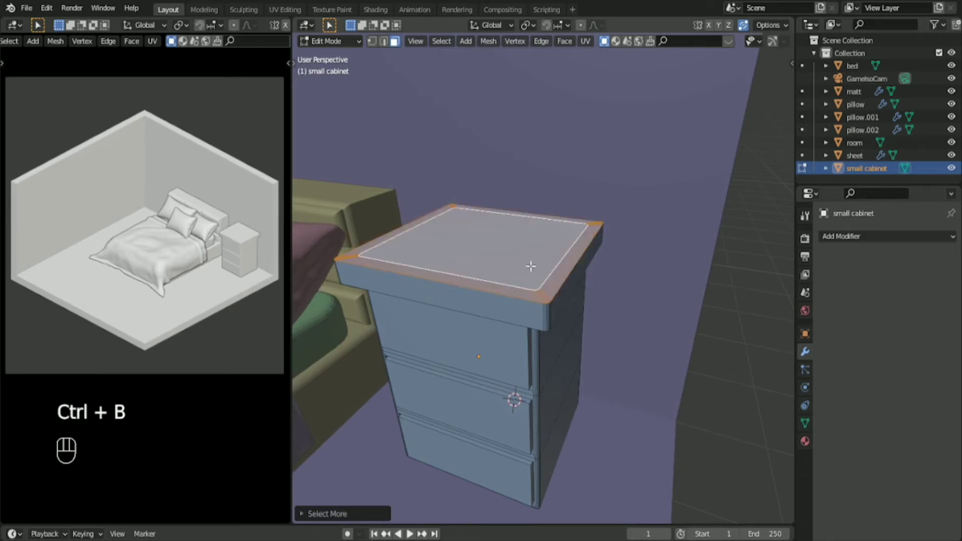
- From top view in edge mode, circle-deselect the inner edges, leaving only the top rim
middle_drag(468, 234, 489, 305)
key(2)
key(grave)
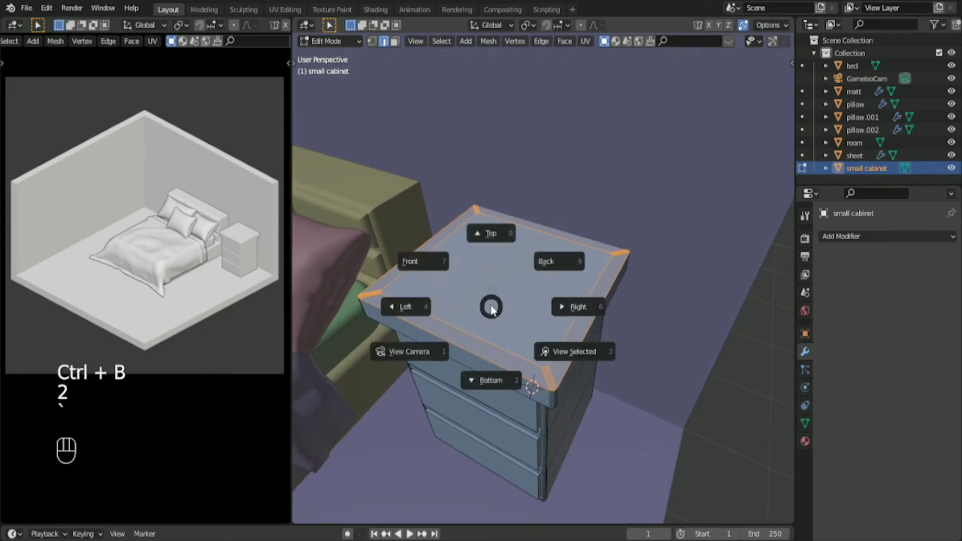
click(477, 239)
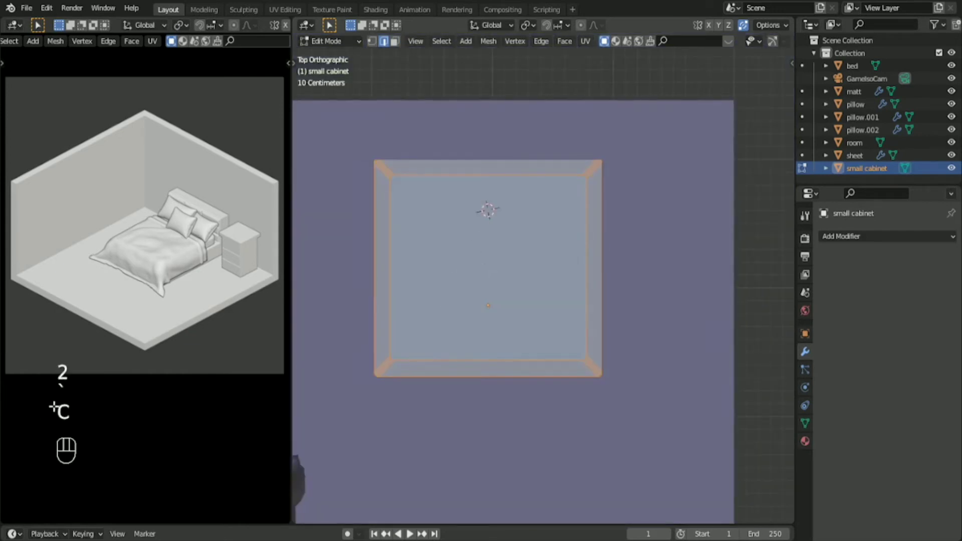
middle_drag(404, 338, 398, 353)
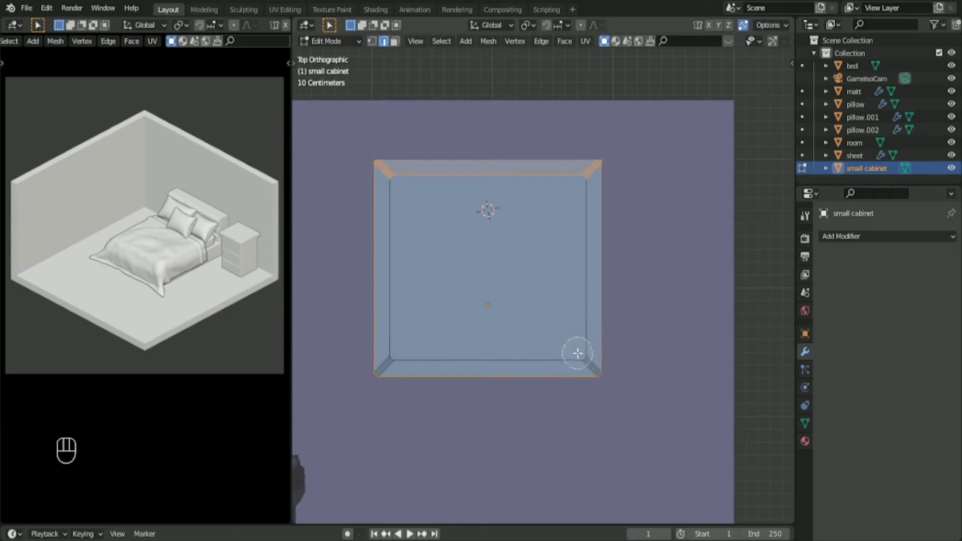
middle_drag(579, 204, 580, 185)
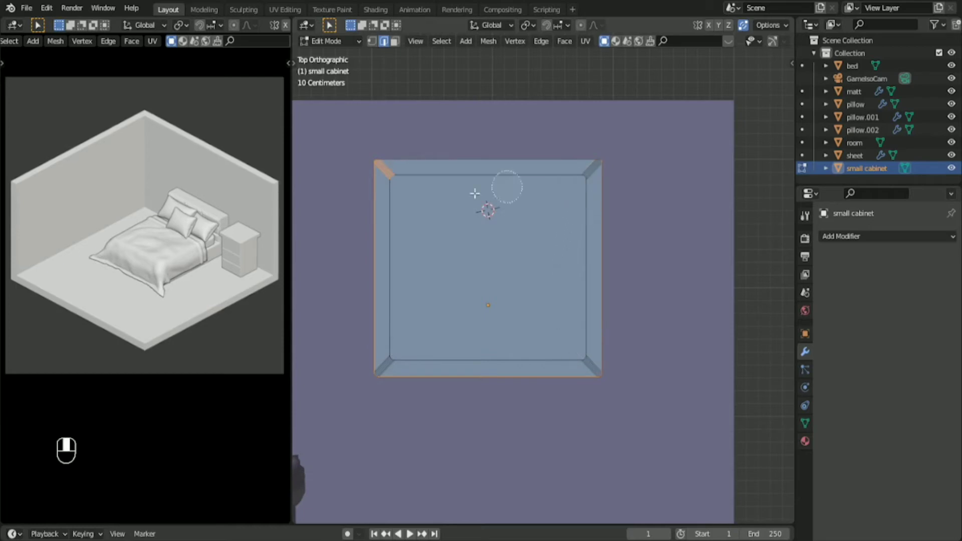
middle_drag(518, 304, 455, 199)
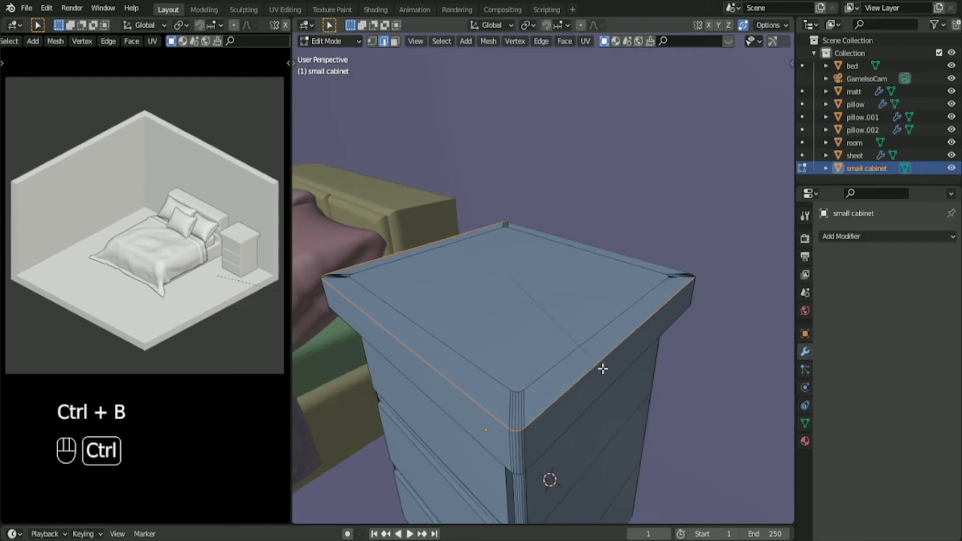
- Bevel the outer edges of the cabinet top
key(shift)
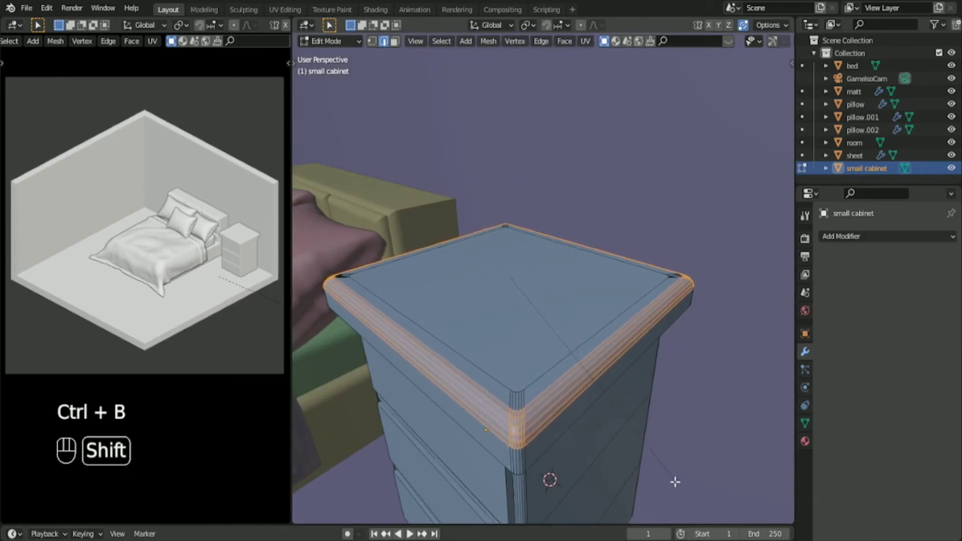
click(681, 482)
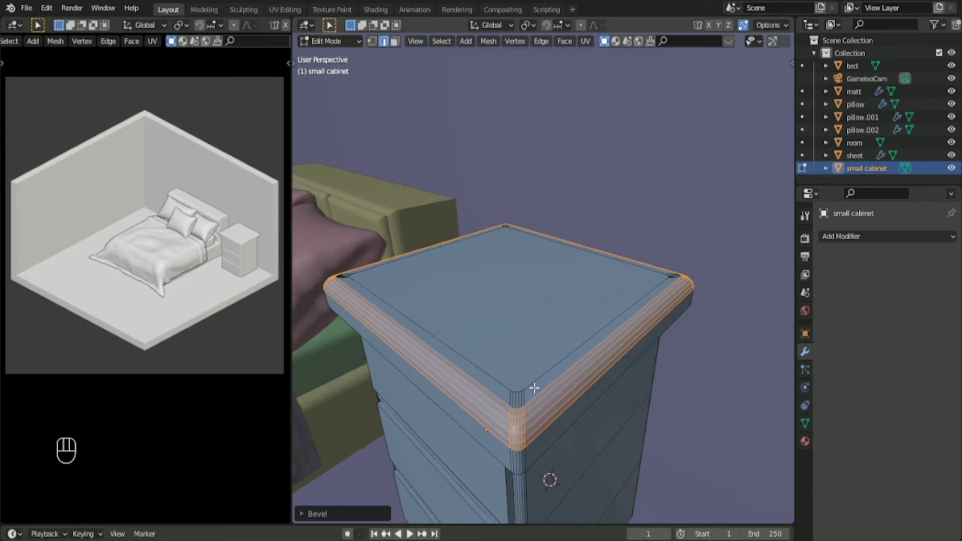
middle_drag(534, 387, 502, 340)
key(Tab)
key(Tab)
- Select the edge loop just below the top rim and bevel it
key(2)
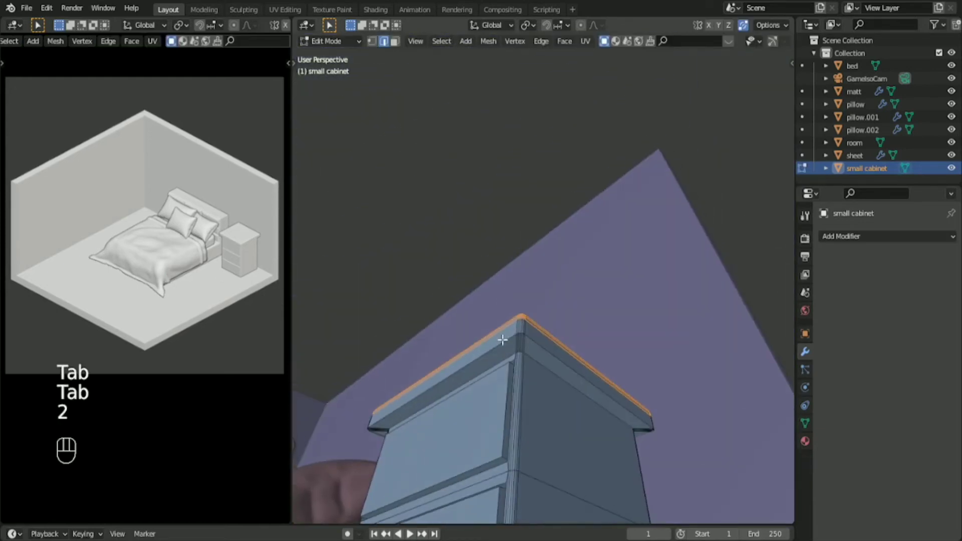
alt+click(500, 342)
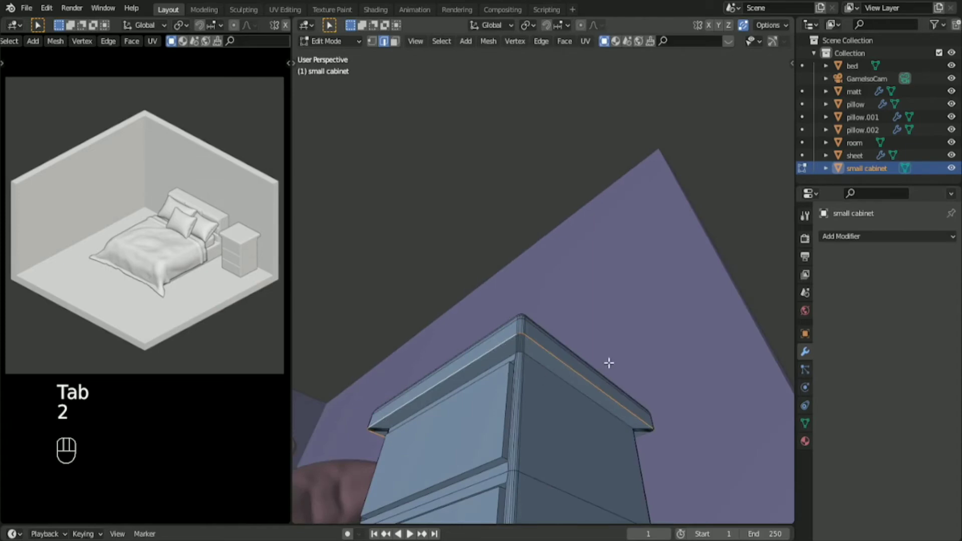
key(ctrl+b)
click(627, 294)
click(550, 300)
mouse_move(549, 301)
middle_down()
mouse_move(558, 357)
mouse_move(554, 347)
mouse_move(548, 360)
mouse_move(552, 303)
middle_up()
- Bevel the top rim edges of the cabinet slab
key(ctrl+b)
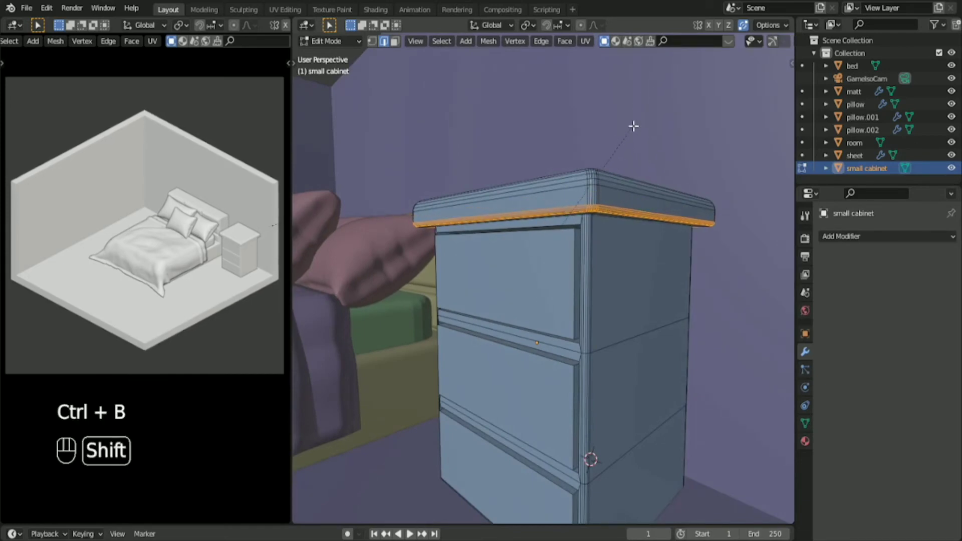
click(634, 127)
key(Tab)
middle_drag(634, 127, 530, 335)
scroll(548, 287, down, 2)
scroll(540, 323, up, 3)
key(Tab)
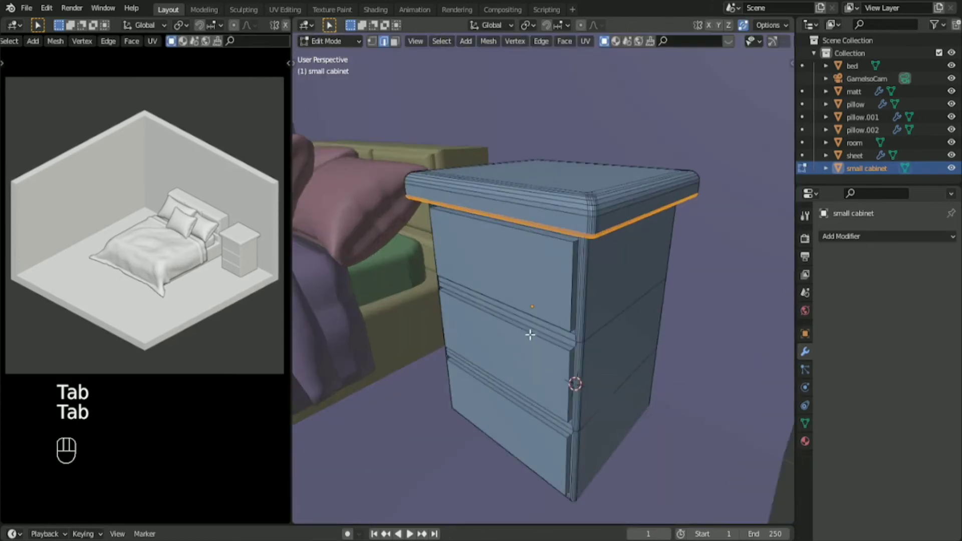
- Select the top, middle and bottom drawer fronts and bevel them into frames
key(3)
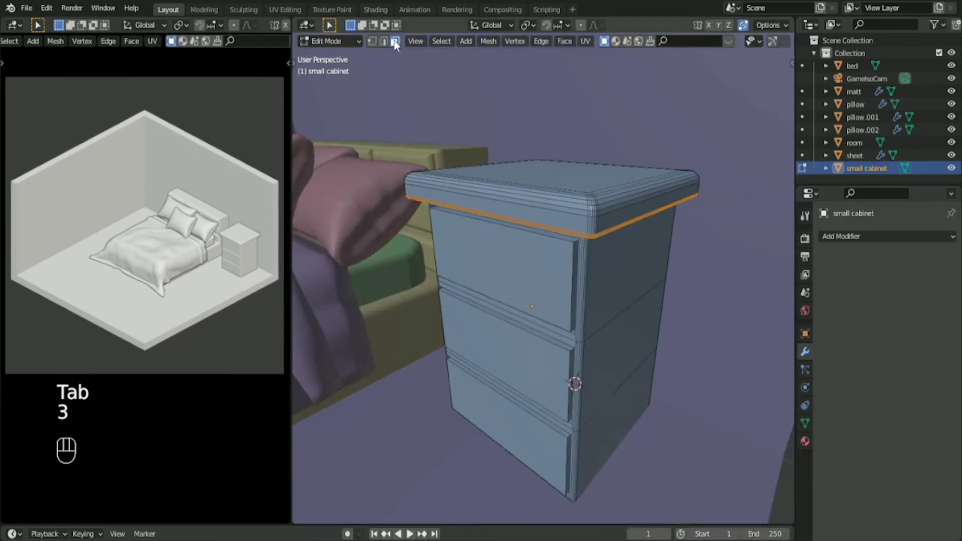
click(516, 302)
shift+click(499, 370)
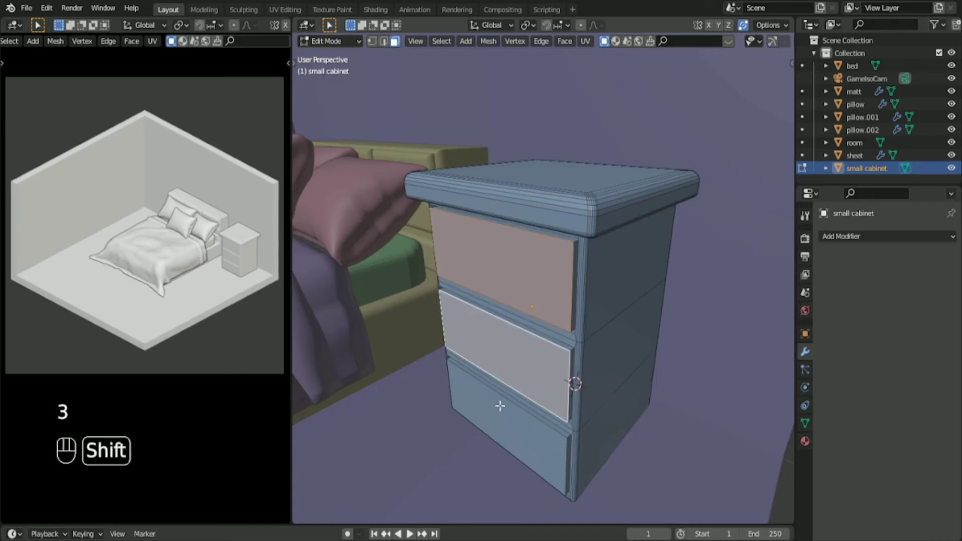
shift+click(500, 456)
key(ctrl+b)
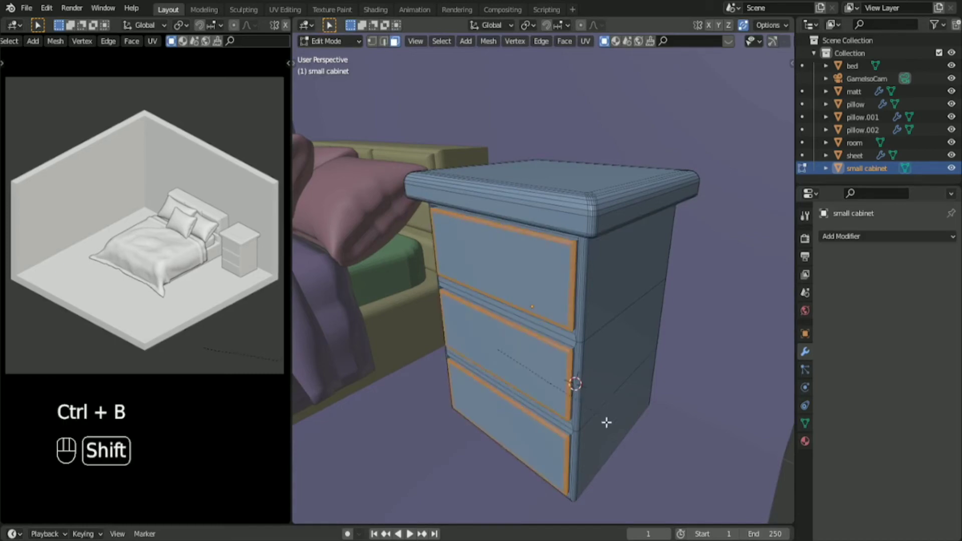
click(591, 408)
- Snap the 3D cursor to the top drawer front face, then return to Object Mode
key(Tab)
middle_drag(591, 407, 552, 345)
key(Tab)
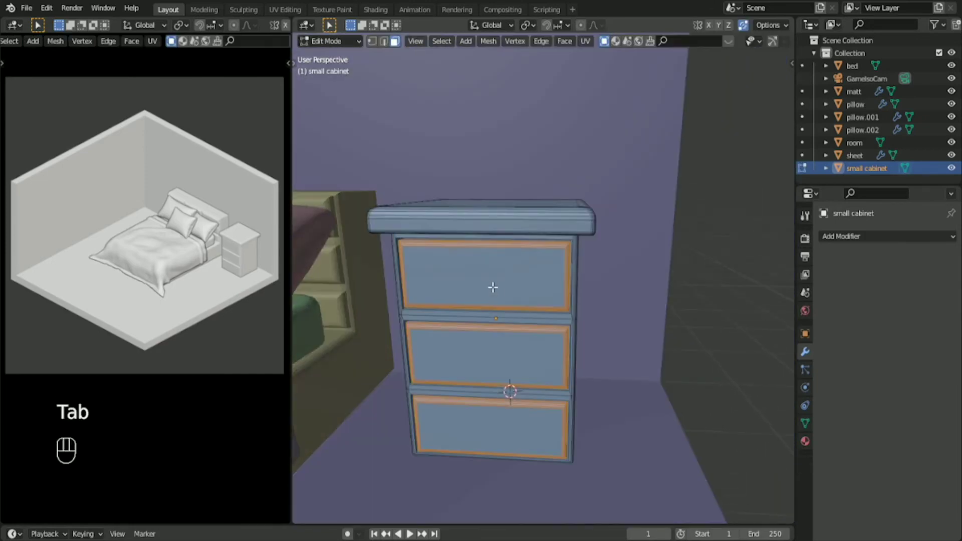
shift+click(485, 278)
key(shift+s)
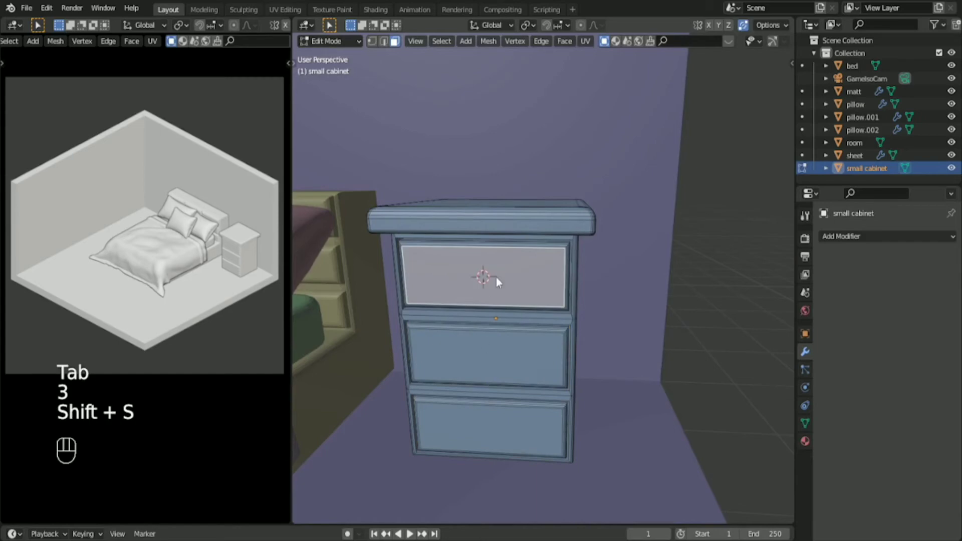
key(Tab)
scroll(496, 278, up, 2)
- Add a UV sphere and move it along Y to just in front of the cabinet
middle_drag(490, 281, 438, 234)
key(shift+a)
mouse_move(439, 200)
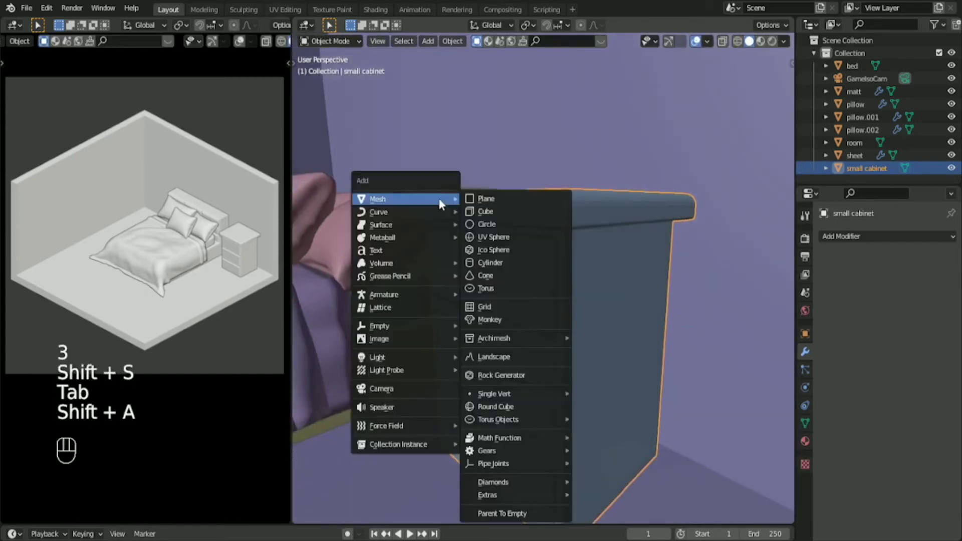
click(490, 237)
key(grave)
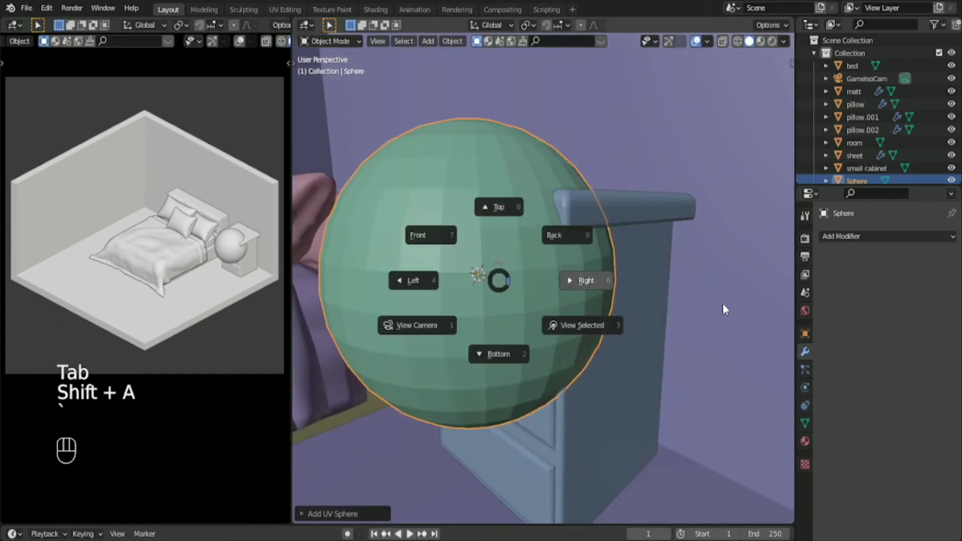
click(722, 306)
key(g)
key(y)
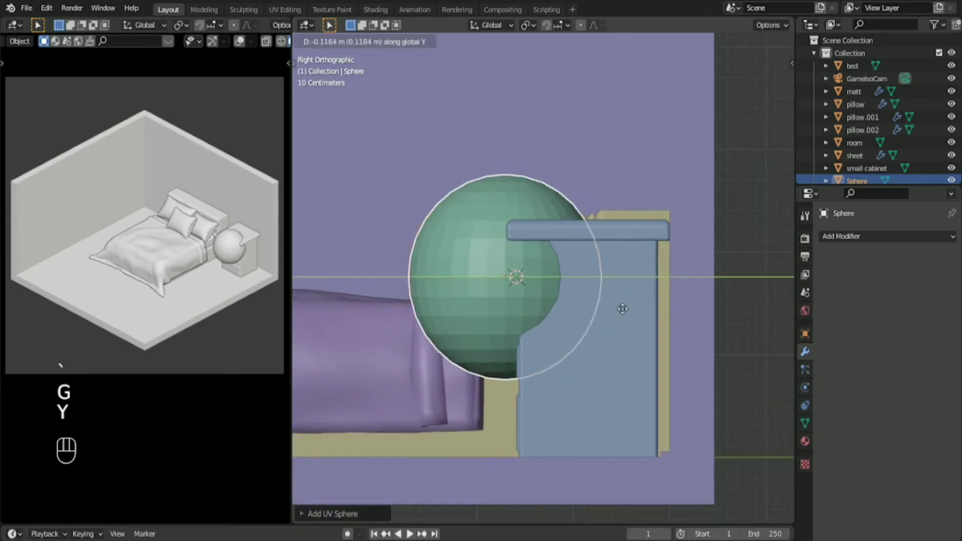
click(567, 298)
shift+middle_drag(567, 299, 634, 307)
- Rotate the sphere 90° about X and scale it down
key(r)
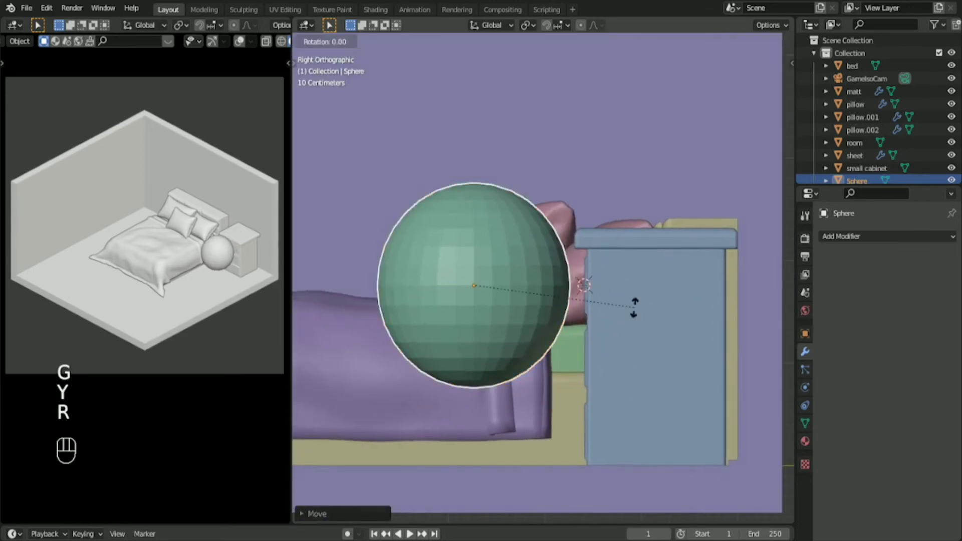
key(x)
key(KP_9)
key(KP_0)
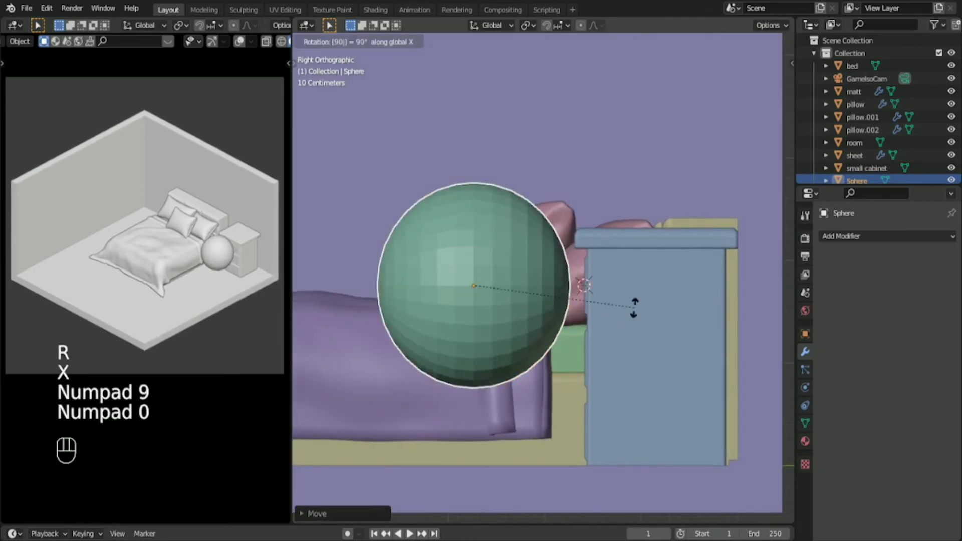
key(KP_Enter)
shift+middle_drag(526, 294, 542, 301)
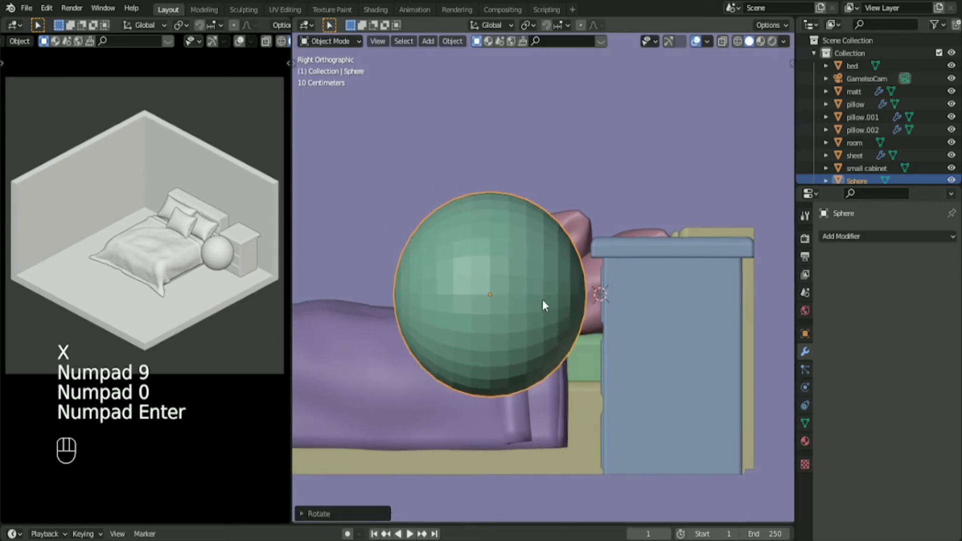
key(s)
click(507, 298)
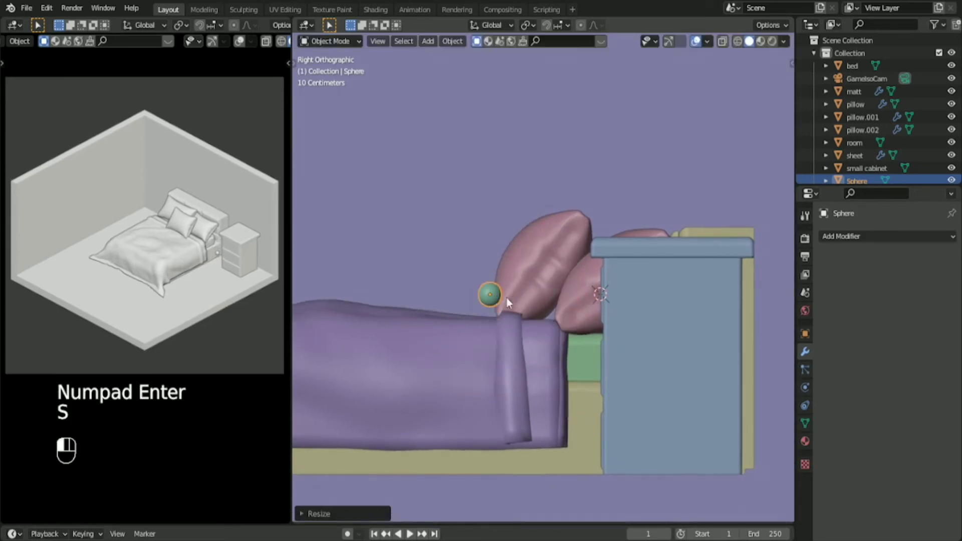
- Apply all transforms to the sphere and set its origin to geometry
scroll(506, 298, up, 3)
shift+middle_drag(470, 321, 480, 281)
scroll(480, 280, up, 2)
ctrl+scroll(494, 290, up, 2)
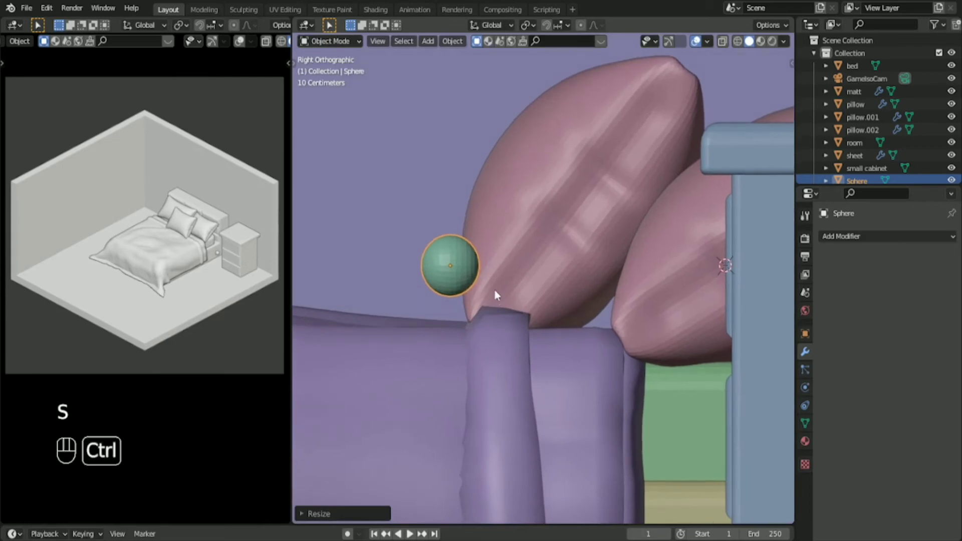
key(ctrl+a)
click(495, 290)
right_click(433, 259)
mouse_move(444, 262)
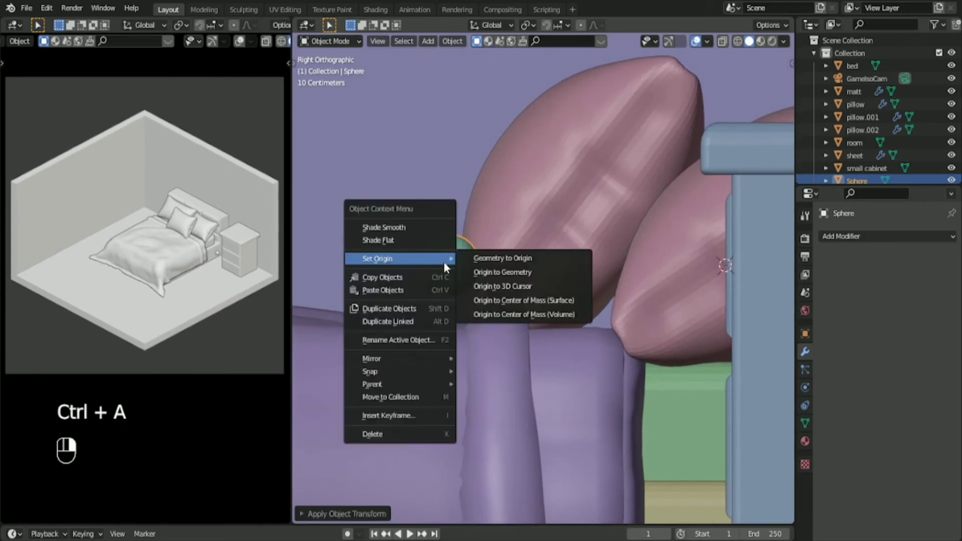
click(489, 274)
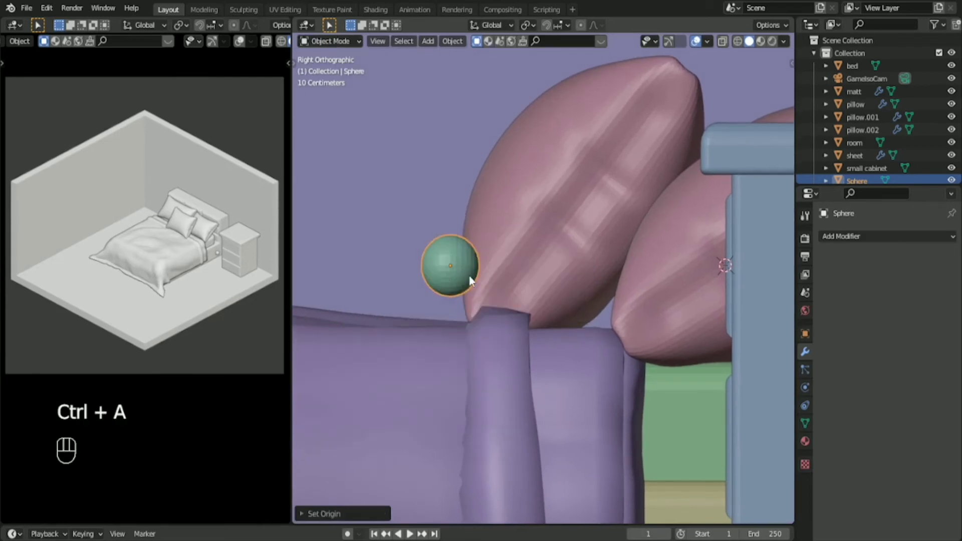
key(Tab)
scroll(474, 276, up, 3)
- In vertex mode, grow a selection ring at the sphere's right edge
shift+middle_drag(475, 275, 553, 303)
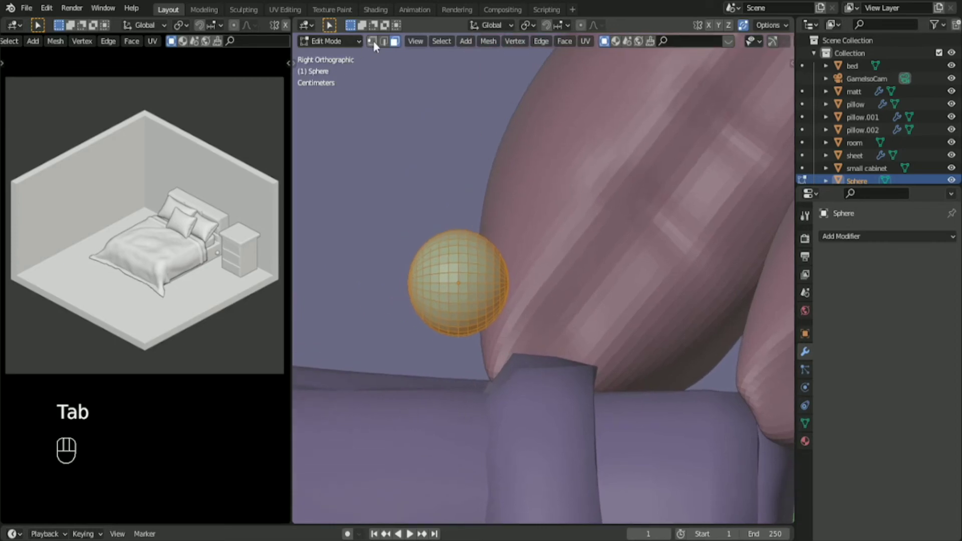
click(372, 41)
scroll(516, 226, up, 2)
click(509, 282)
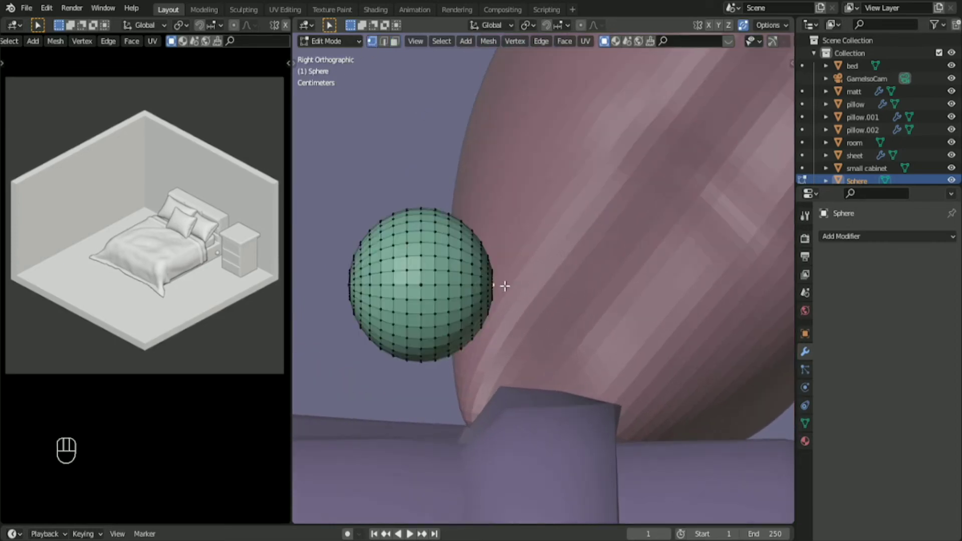
click(441, 41)
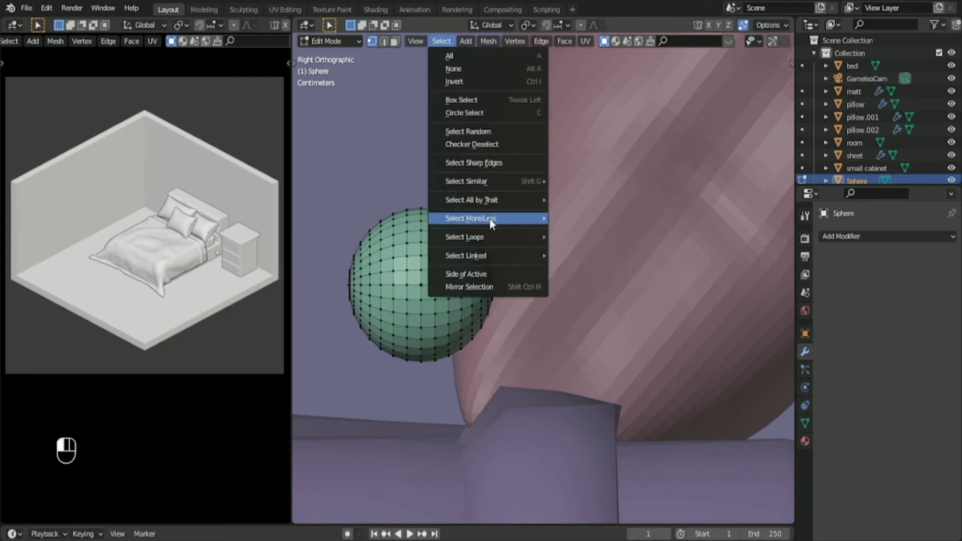
mouse_move(489, 218)
click(571, 219)
click(440, 41)
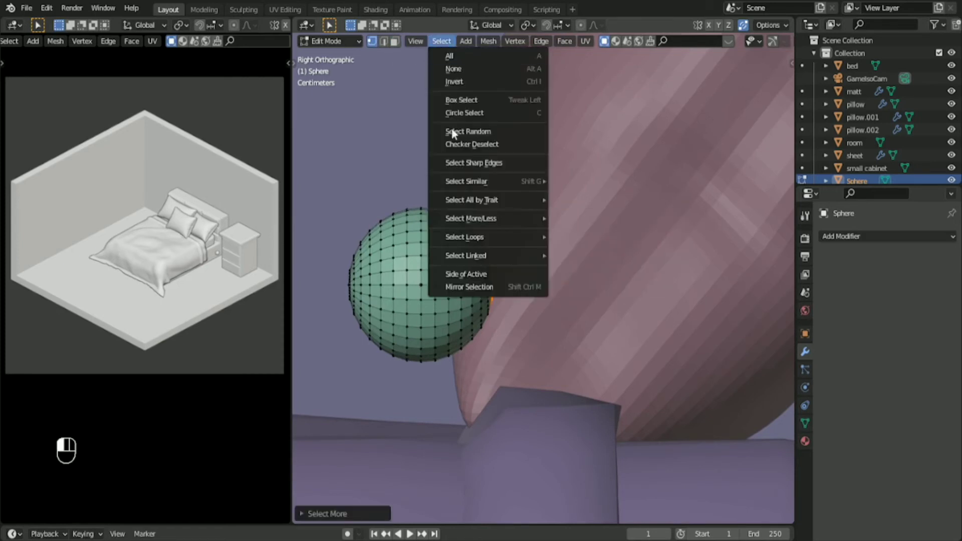
click(570, 216)
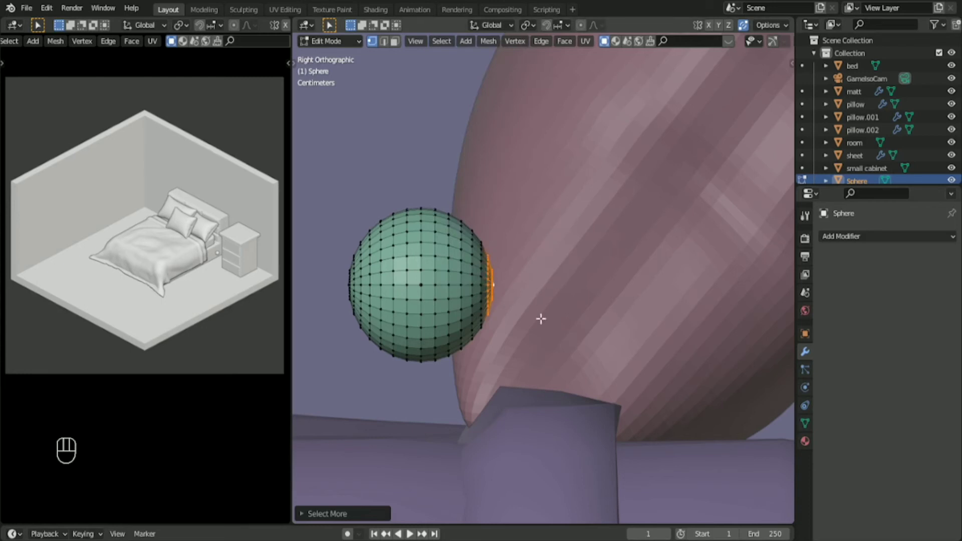
- Extrude the ring into a stem and flatten its end to zero along Y
key(e)
click(643, 318)
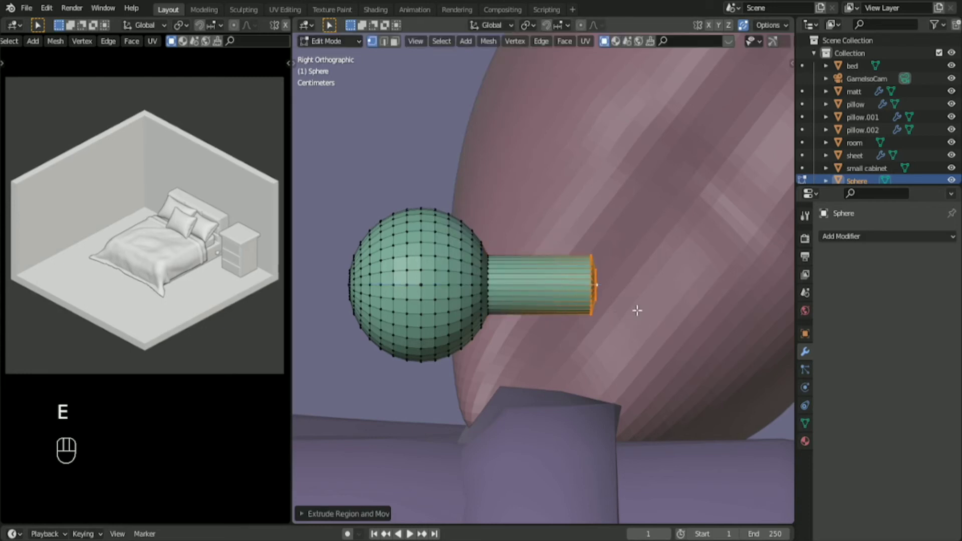
text(s)
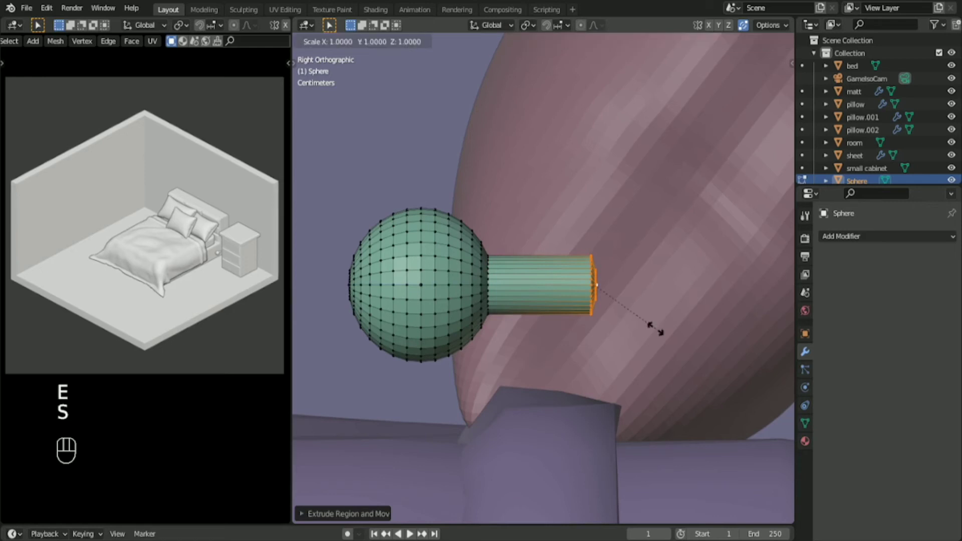
text(y0)
key(KP_Enter)
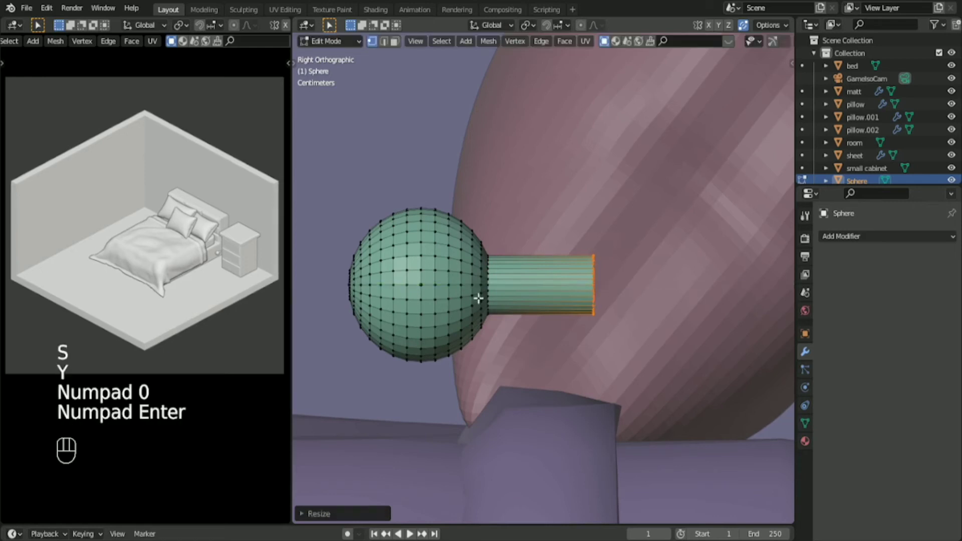
click(333, 287)
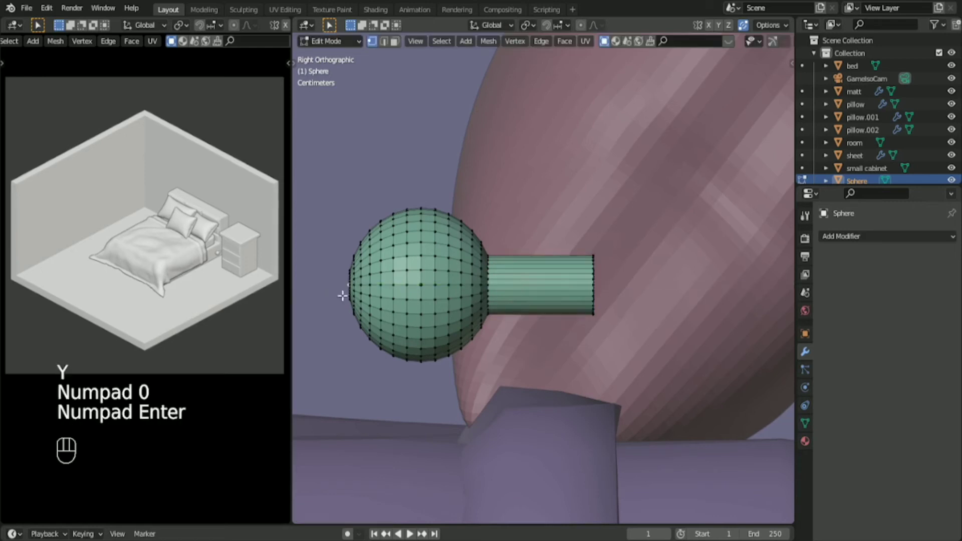
- Pull the knob's front vertices along Y with proportional falloff to flatten its domed face
key(alt+z)
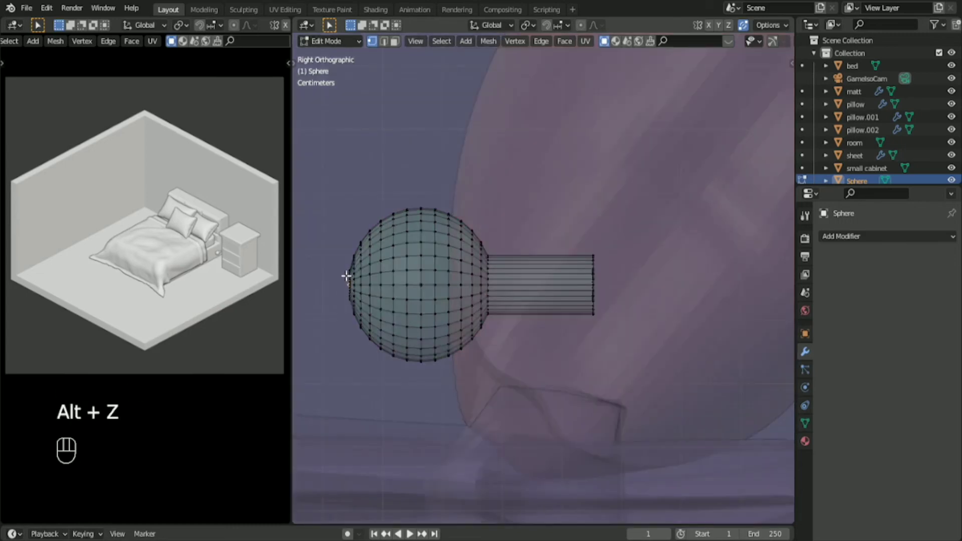
key(alt+z)
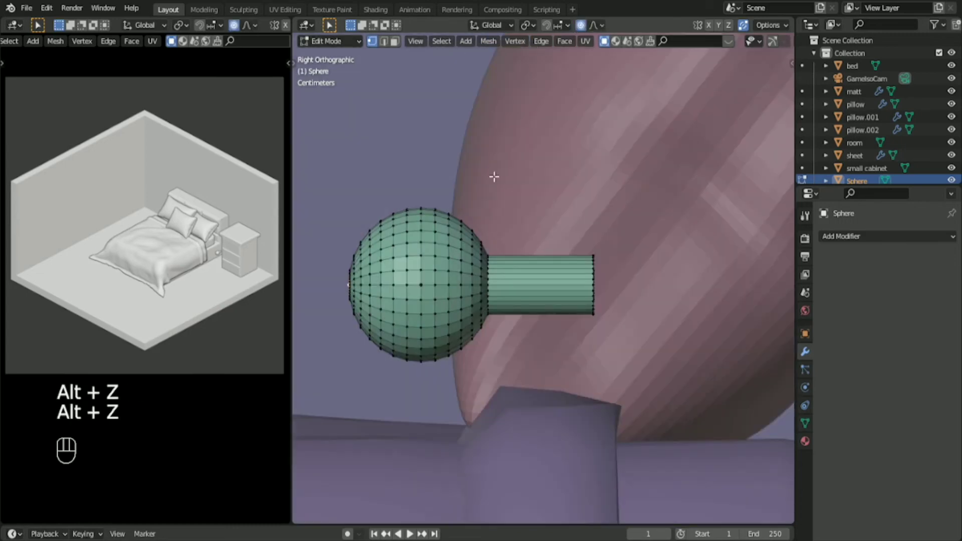
key(g)
key(y)
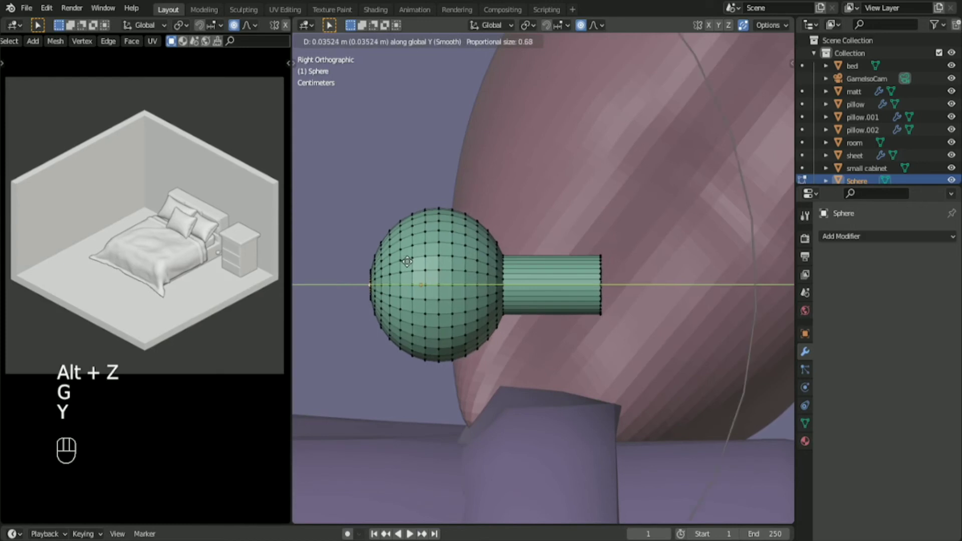
scroll(406, 262, up, 11)
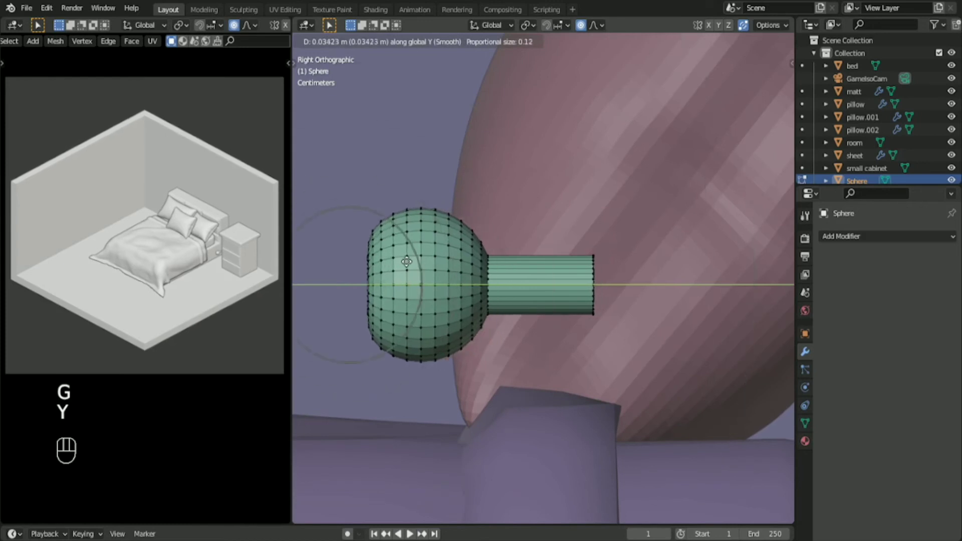
scroll(408, 262, down, 3)
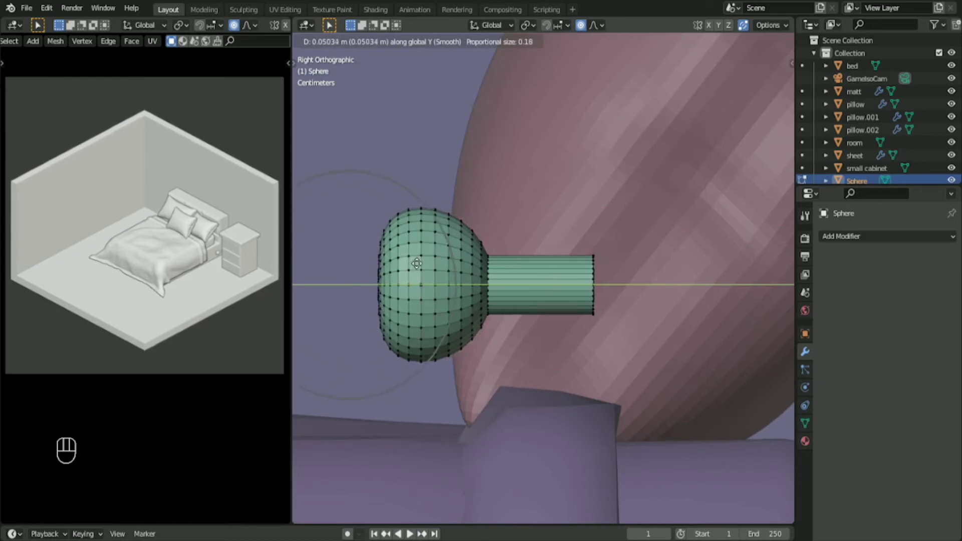
scroll(416, 264, down, 3)
click(421, 265)
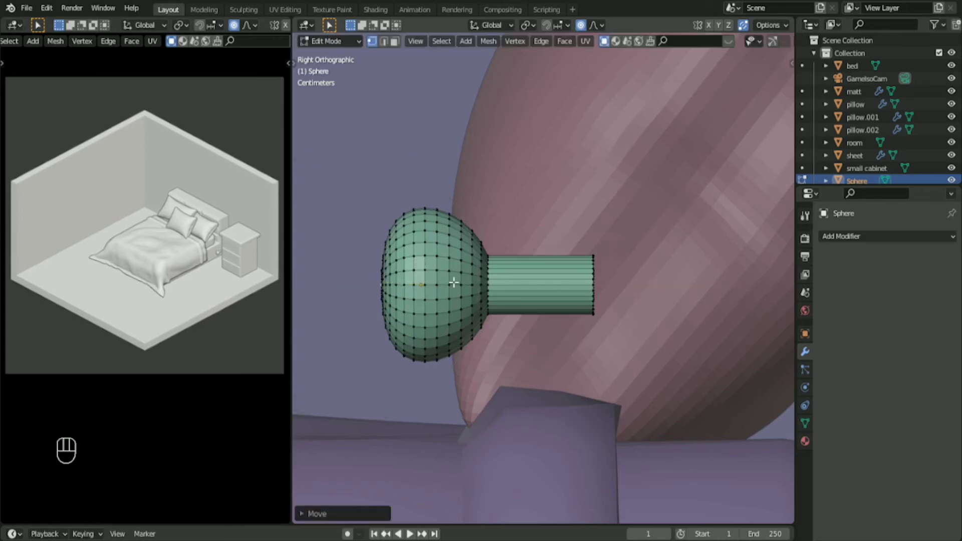
key(Tab)
- Move the knob along Y against the top drawer and save galaxy.blend
middle_drag(472, 263, 588, 283)
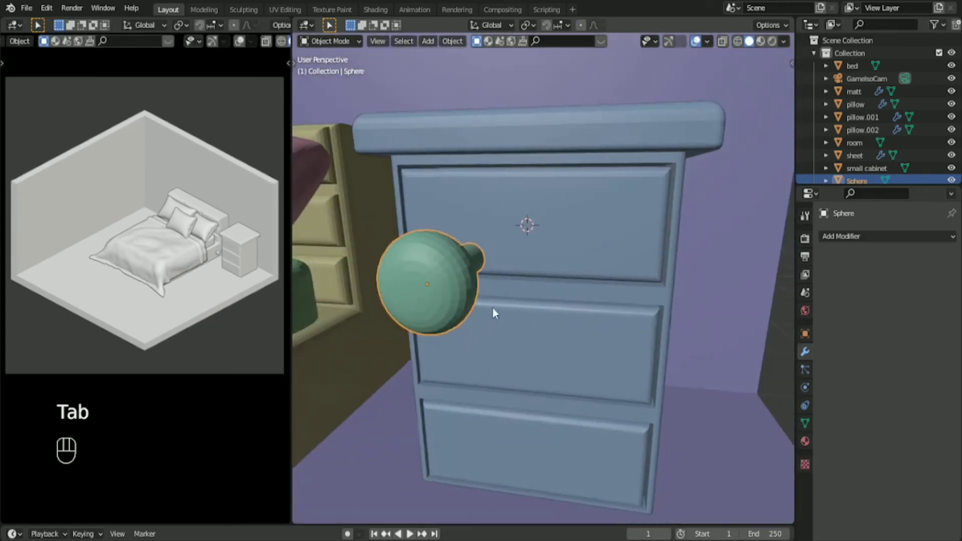
middle_drag(493, 313, 461, 316)
key(g)
key(y)
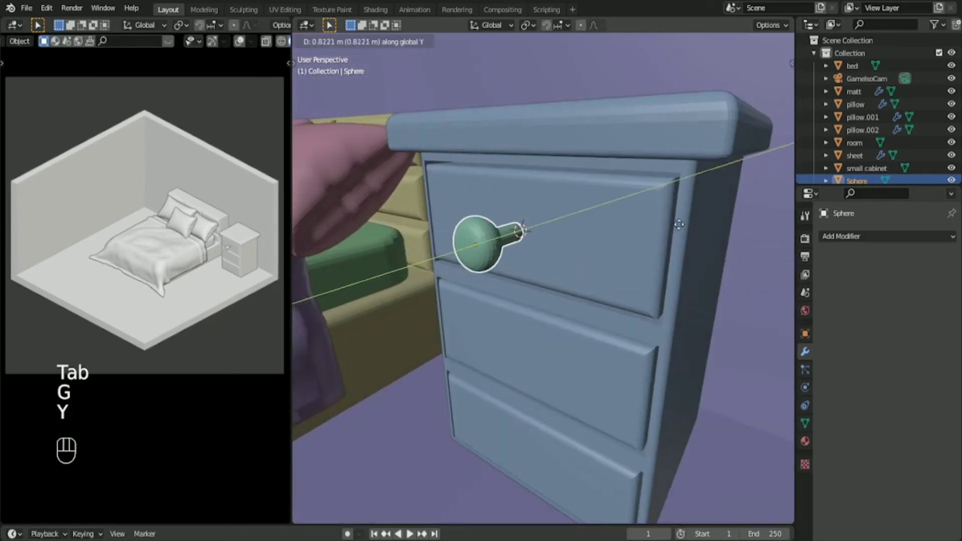
click(683, 223)
key(ctrl+s)
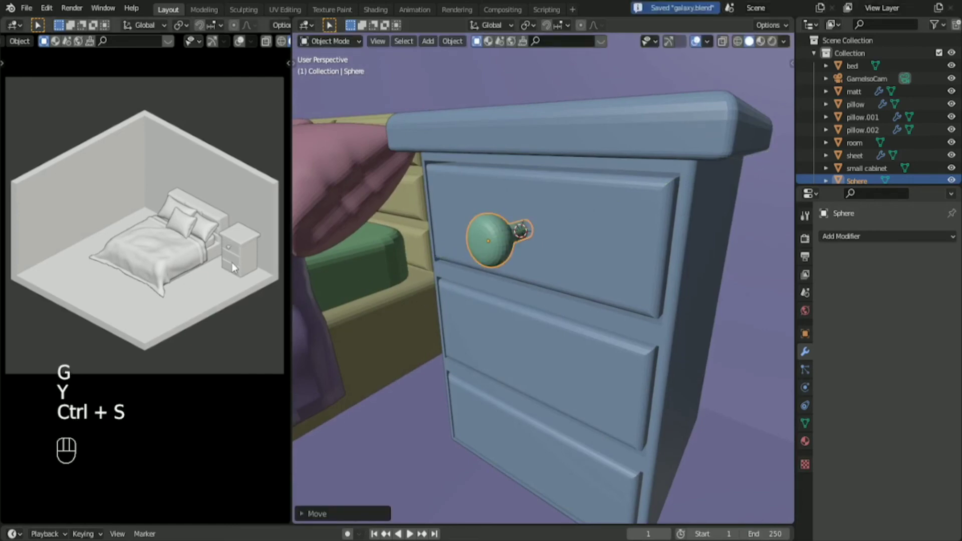
scroll(232, 264, up, 2)
shift+middle_drag(232, 264, 153, 288)
scroll(199, 285, up, 2)
scroll(213, 242, down, 1)
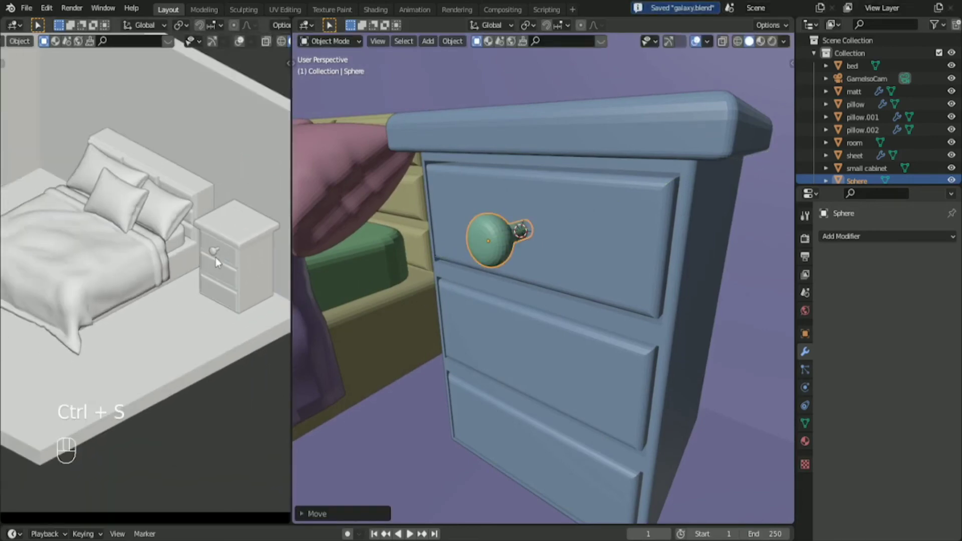
key(ctrl+s)
- Shrink the knob and finely slide it along Y to seat it on the drawer front
middle_drag(429, 279, 553, 283)
key(grave)
click(539, 266)
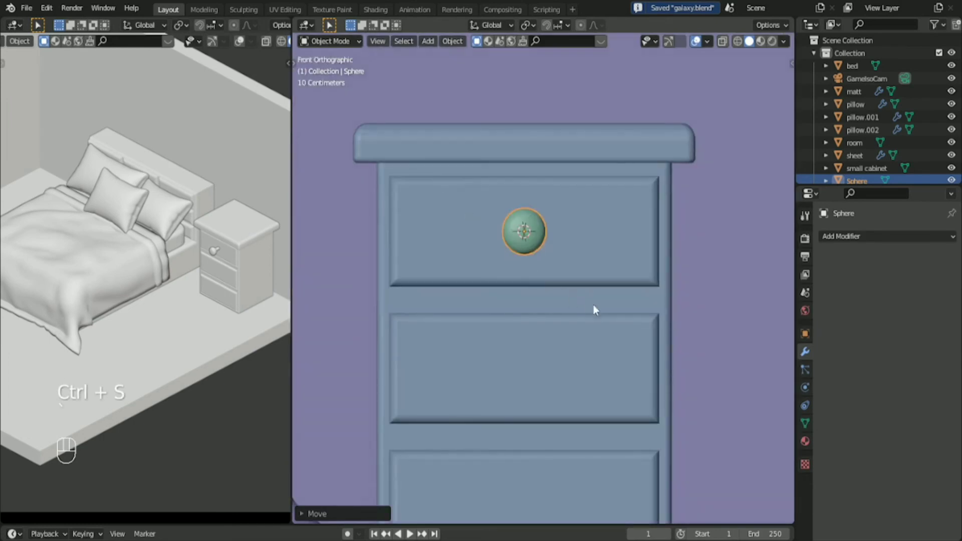
key(s)
click(557, 284)
key(grave)
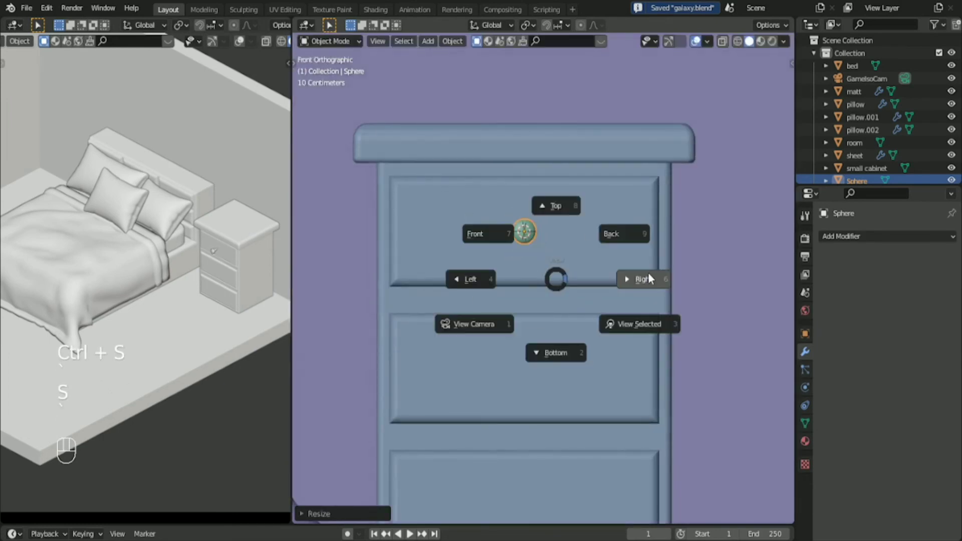
click(648, 272)
key(g)
key(y)
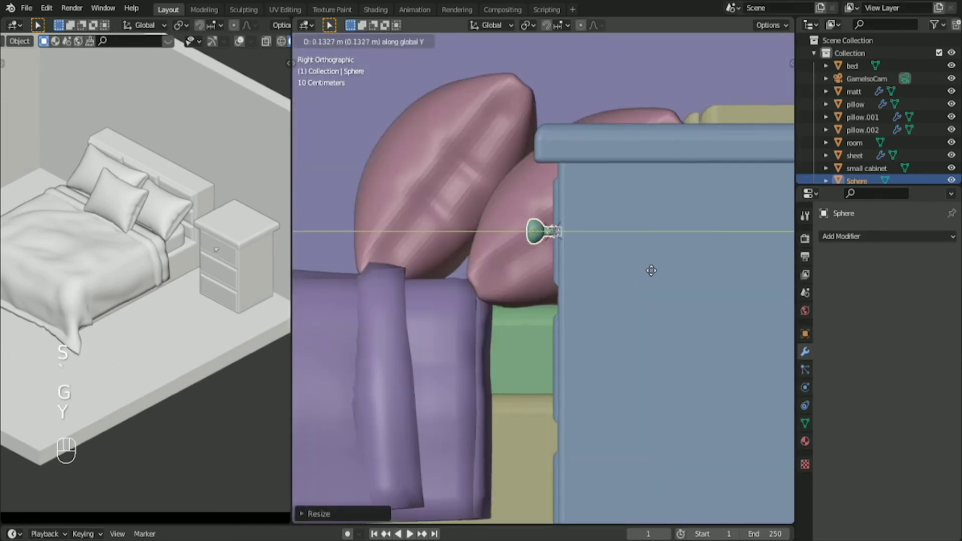
key(shift)
click(669, 273)
- Inspect the knob's stem up close and save galaxy.blend again
middle_drag(542, 257, 627, 288)
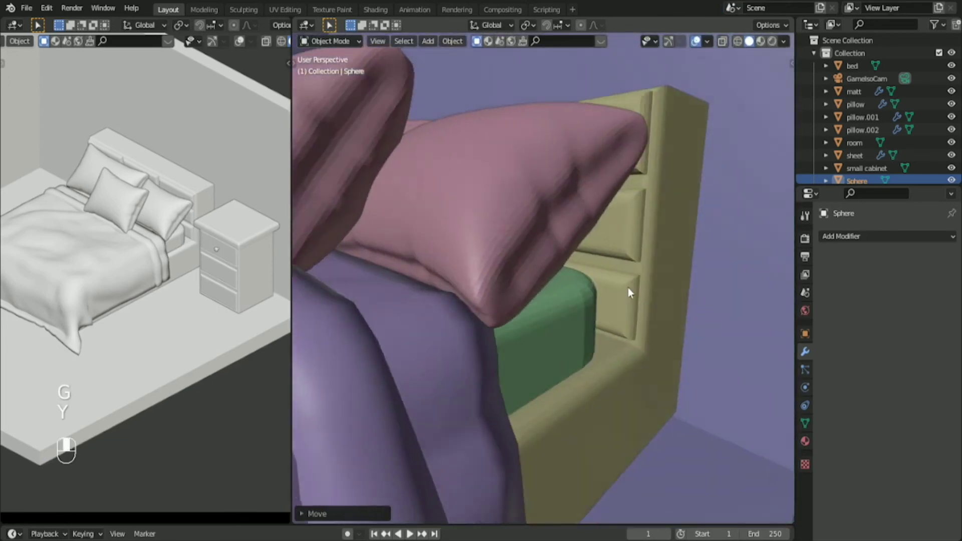
key(grave)
click(676, 347)
middle_drag(675, 348, 635, 317)
scroll(572, 288, down, 4)
key(ctrl+s)
scroll(601, 309, down, 3)
shift+middle_drag(561, 301, 475, 226)
scroll(494, 227, up, 1)
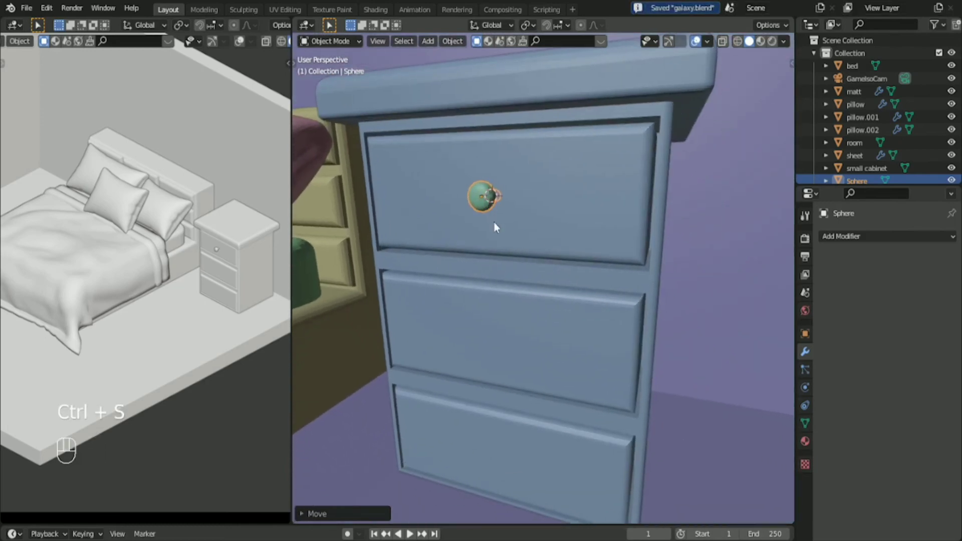
- Add an Array modifier to the knob with X factor 0, Z factor -5.2 and count 3
click(890, 236)
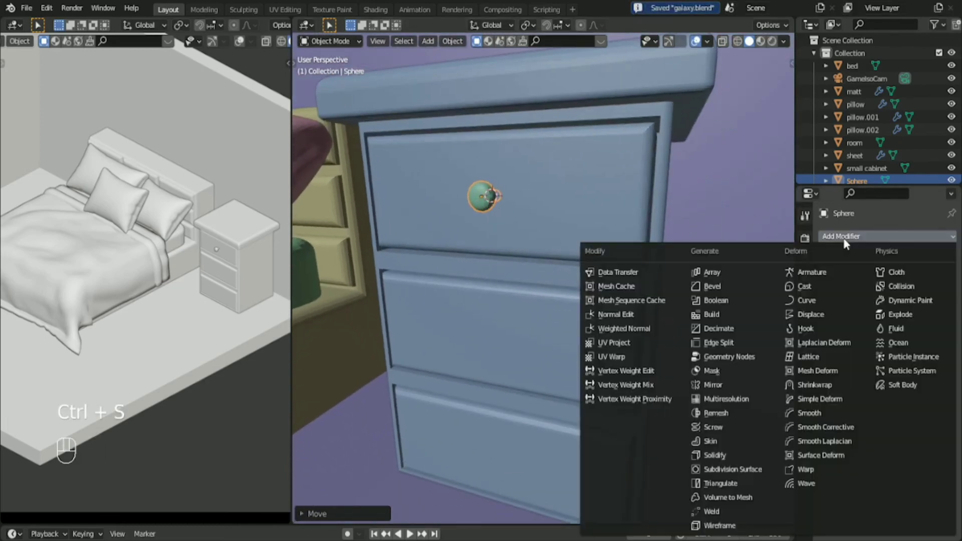
click(729, 277)
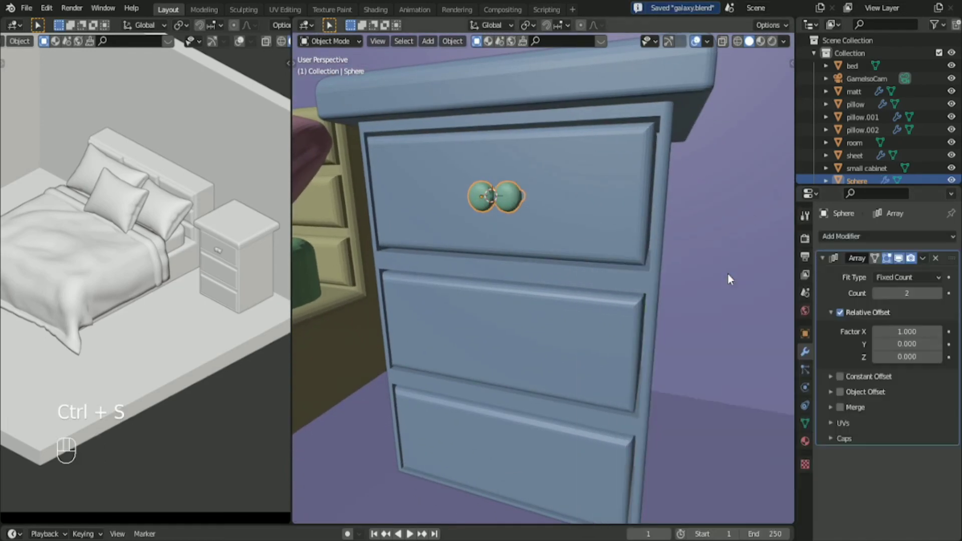
click(904, 331)
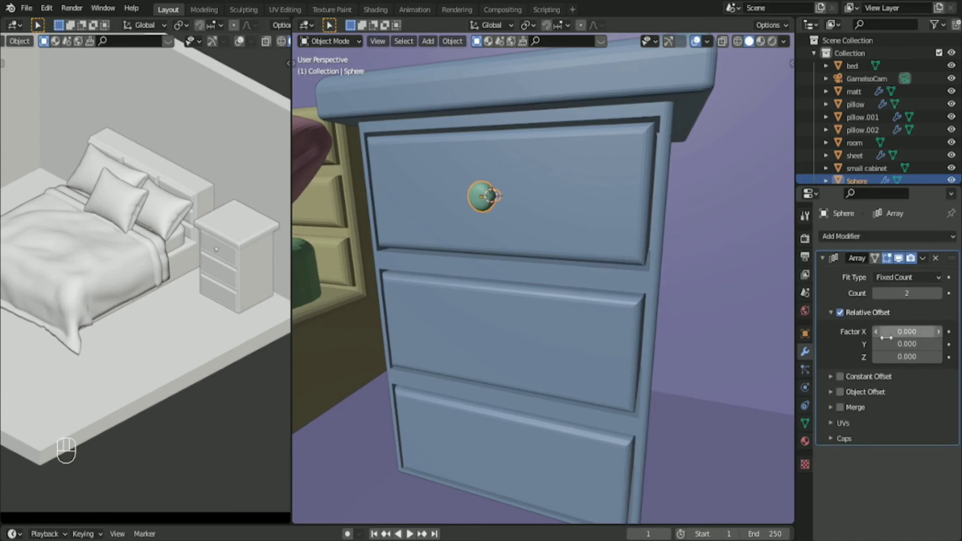
drag(906, 356, 879, 357)
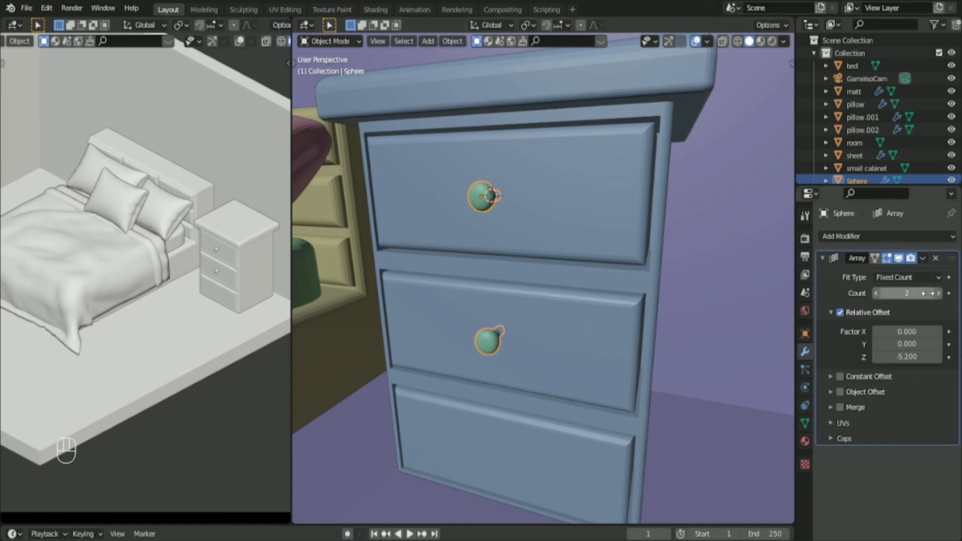
scroll(515, 387, down, 5)
- Save galaxy.blend, deselect the knobs and zoom out to view the whole room
middle_drag(515, 387, 452, 379)
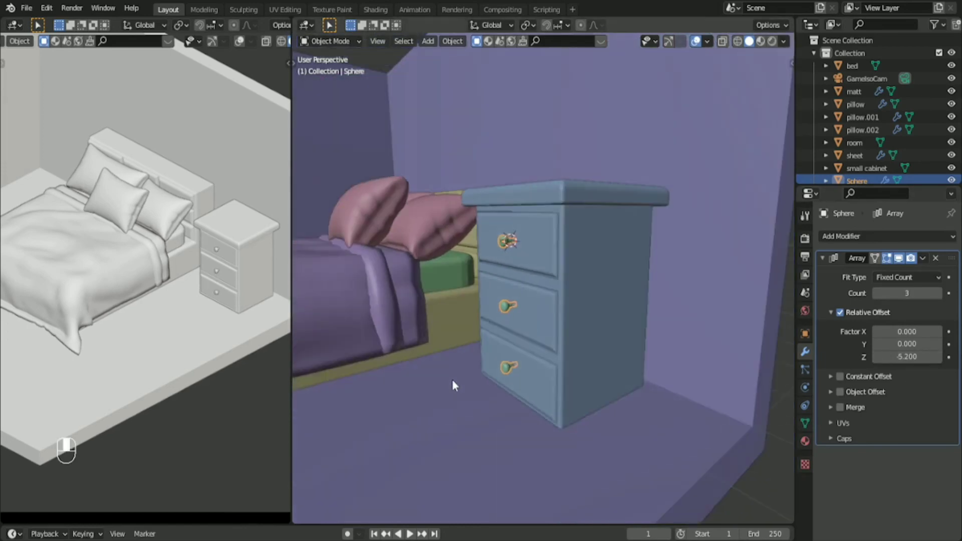
key(ctrl+s)
scroll(657, 430, down, 3)
click(656, 431)
scroll(524, 327, up, 2)
mouse_move(524, 327)
middle_down()
mouse_move(482, 356)
mouse_move(539, 339)
middle_up()
scroll(483, 355, down, 3)
shift+middle_drag(473, 312, 504, 354)
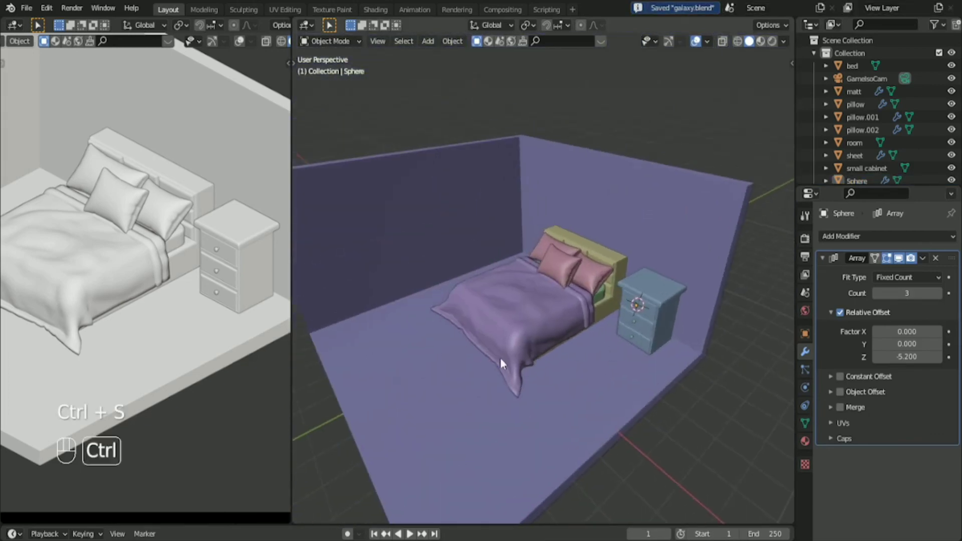
scroll(133, 268, down, 4)
shift+middle_drag(134, 267, 214, 269)
key(ctrl+s)
- Select the room mesh and orbit so its walls face the viewer
scroll(666, 295, up, 1)
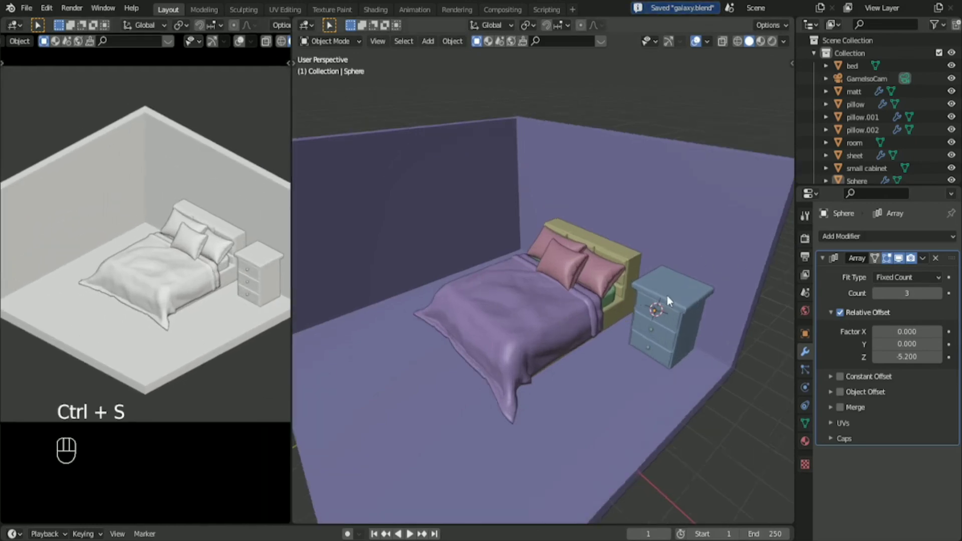
scroll(651, 281, down, 3)
click(574, 206)
scroll(621, 262, down, 1)
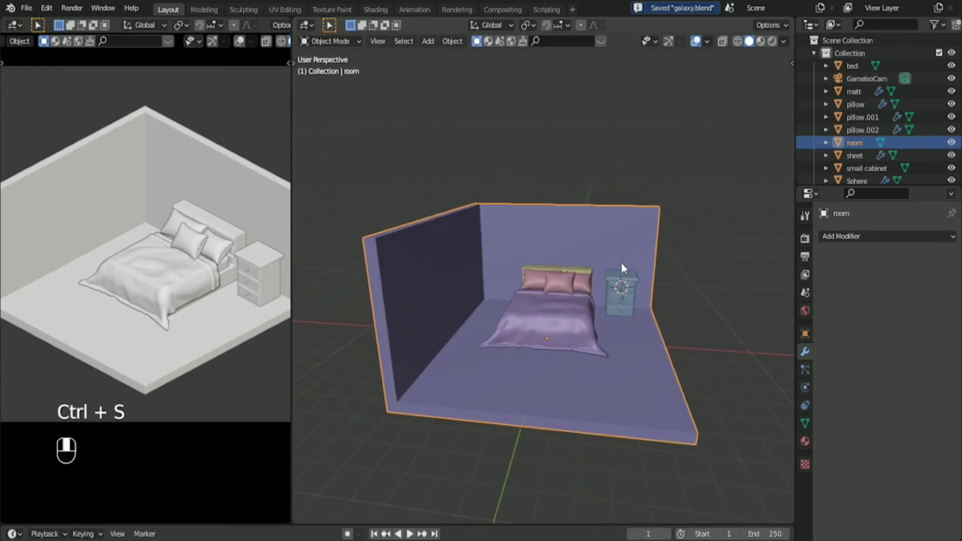
middle_drag(621, 263, 561, 378)
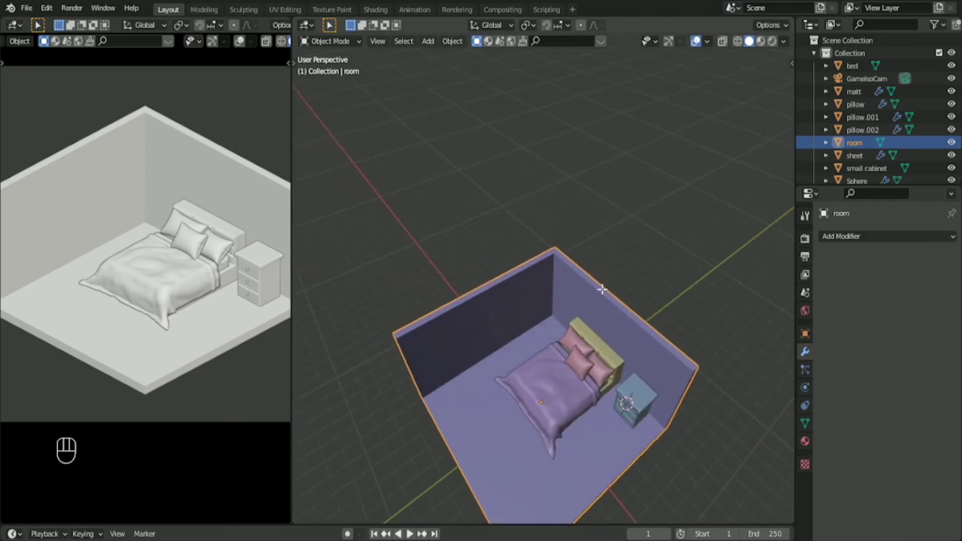
key(Tab)
- Select the wall-top faces and move them 2 m up along Z, then return to Object Mode
scroll(584, 295, up, 2)
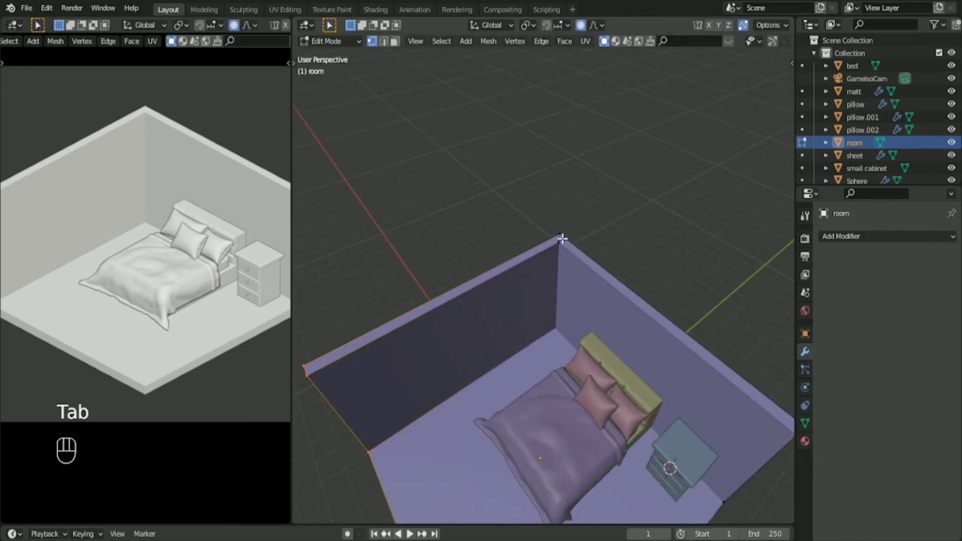
key(3)
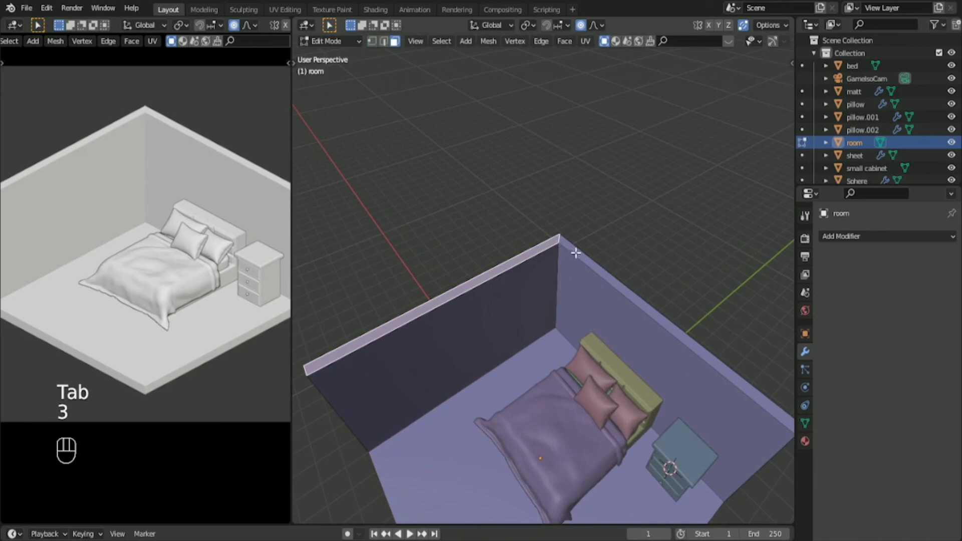
shift+click(575, 252)
scroll(555, 260, down, 3)
middle_drag(554, 260, 558, 240)
scroll(146, 277, down, 1)
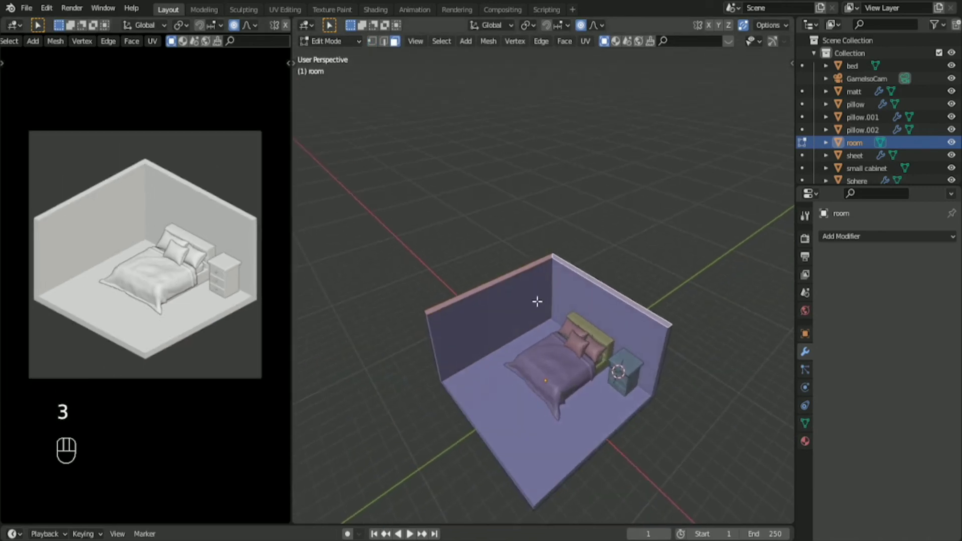
middle_drag(539, 301, 544, 279)
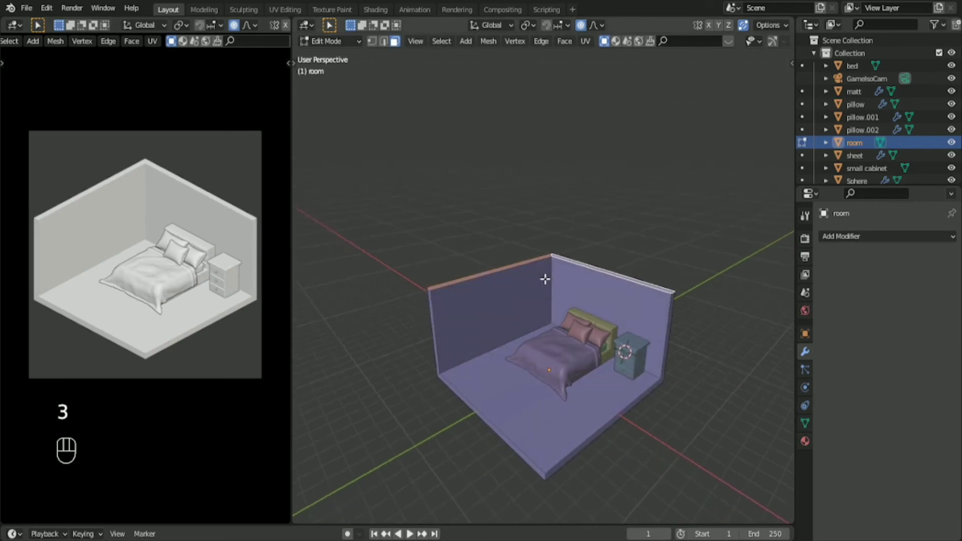
key(g)
key(z)
key(KP_2)
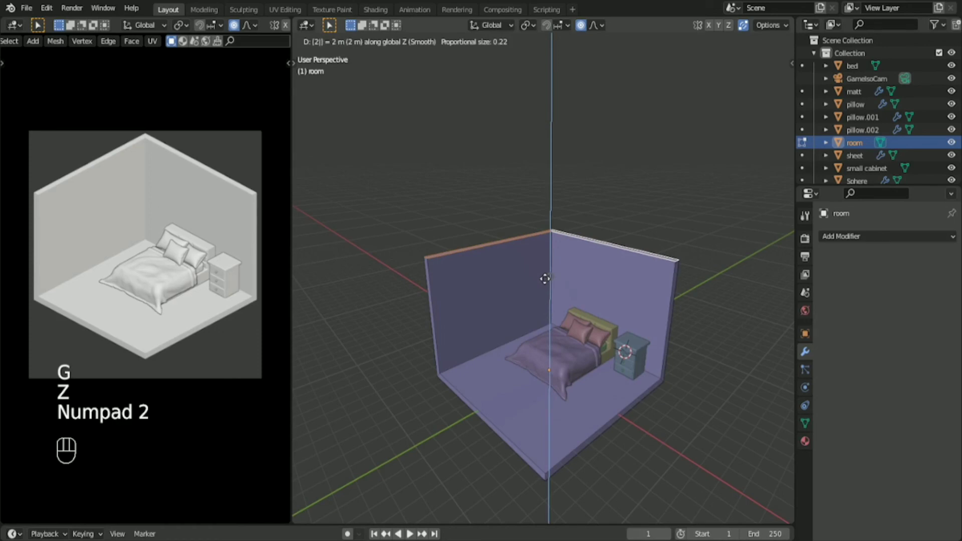
key(KP_Enter)
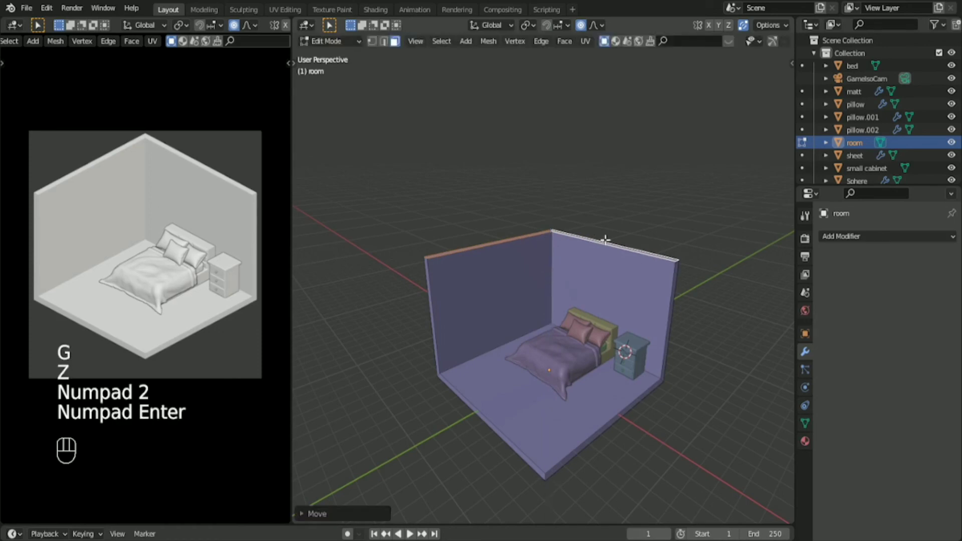
key(Tab)
scroll(609, 290, up, 5)
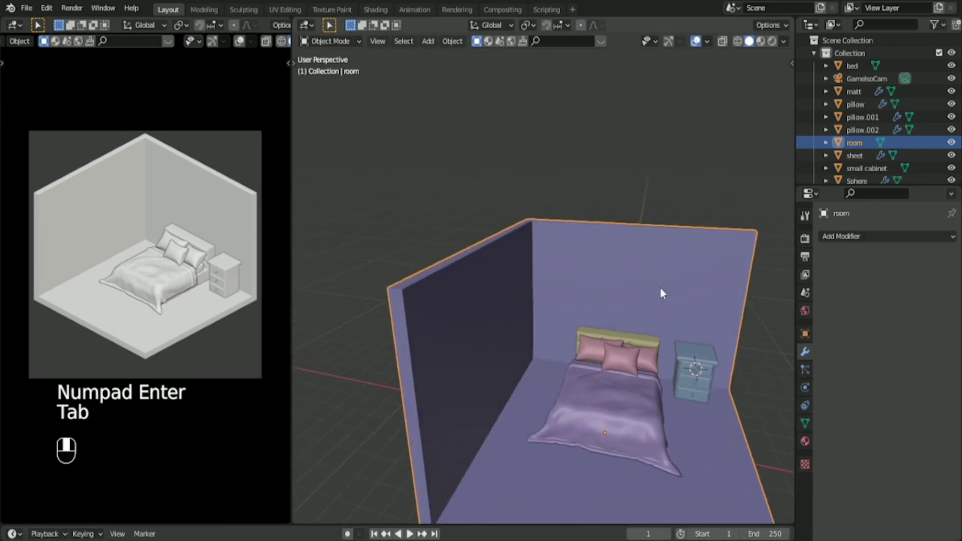